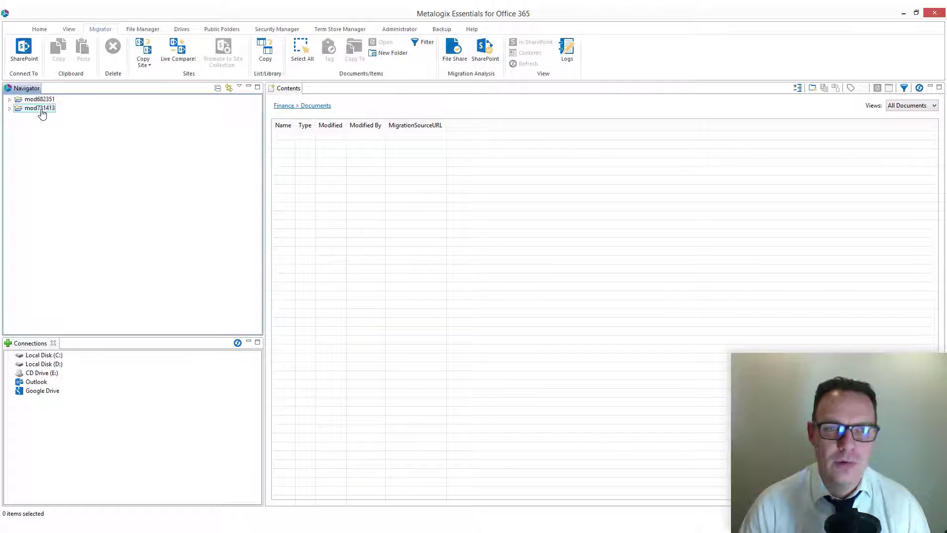
Step: Open the Documents library of the Contoso Team Site in the mod731413 tenant
click(10, 108)
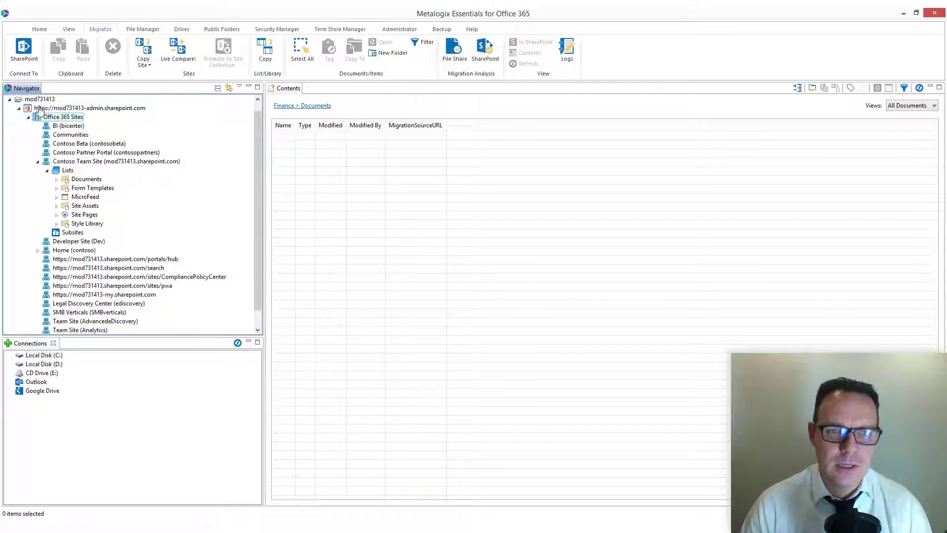
click(63, 162)
click(75, 180)
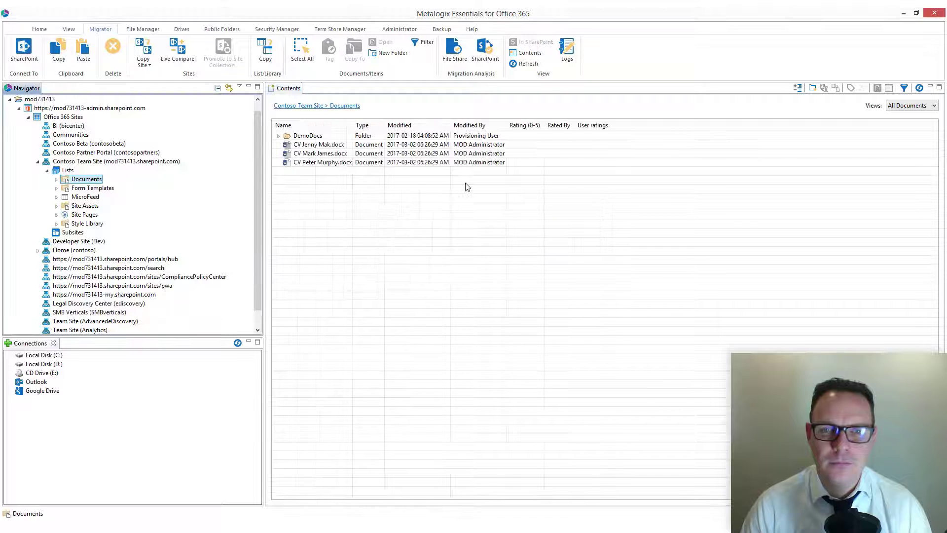
Step: Copy the three CV documents from the Contoso Team Site's Documents library
click(318, 144)
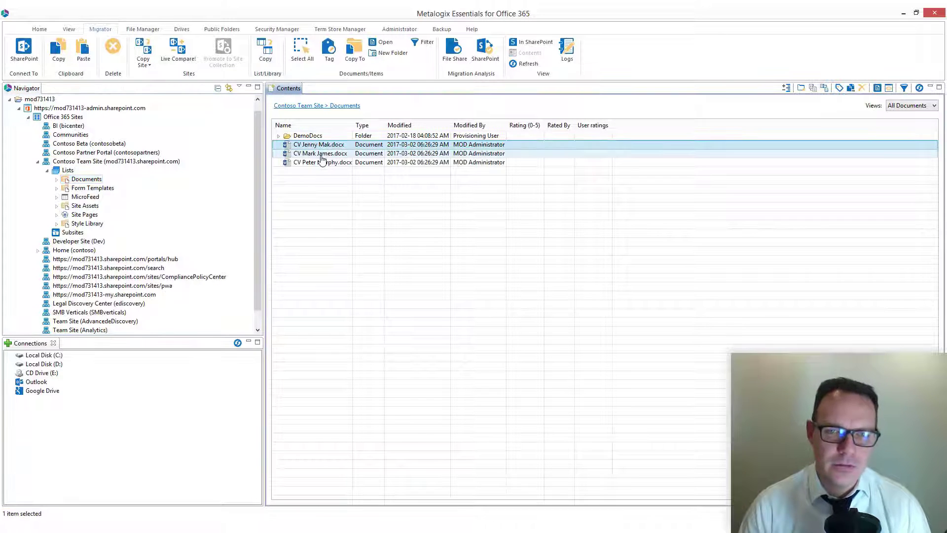
shift+click(321, 163)
right_click(321, 162)
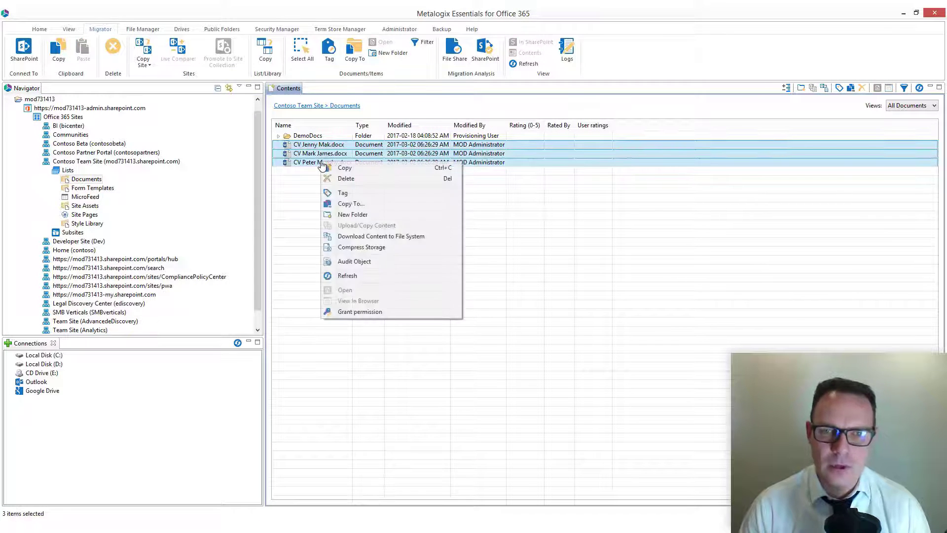
click(353, 168)
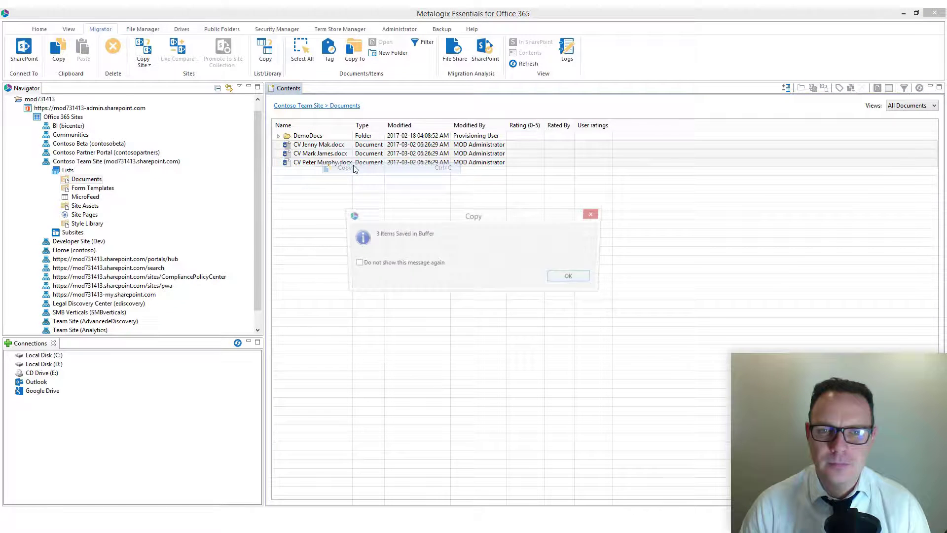
click(572, 278)
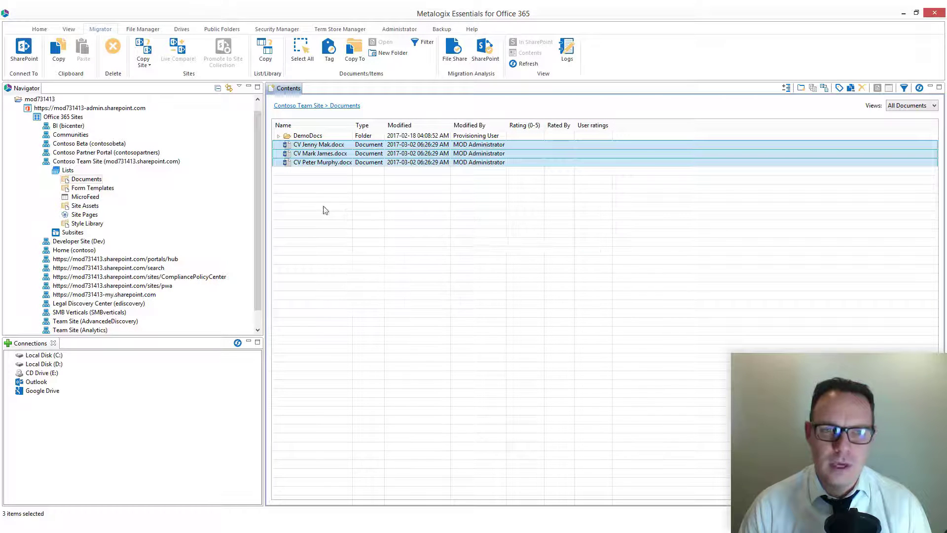
Step: Expand the mod682351 tenant's MetaOne site through Departments down to the lists of the Finance subsite
click(19, 111)
click(10, 100)
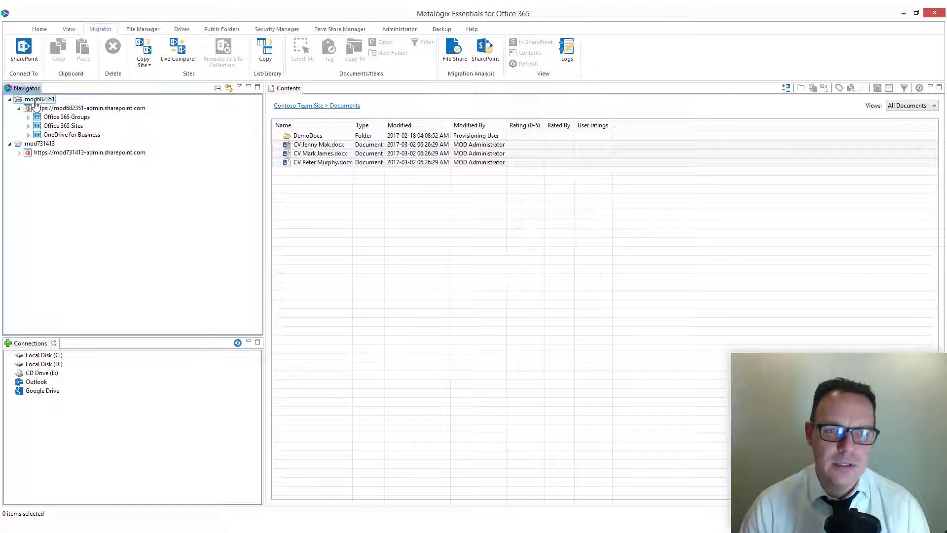
click(28, 125)
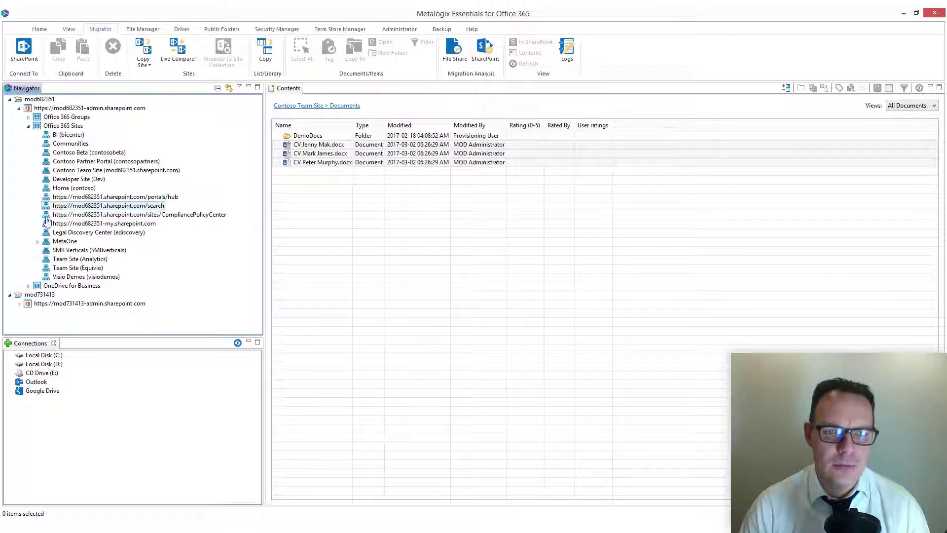
click(38, 242)
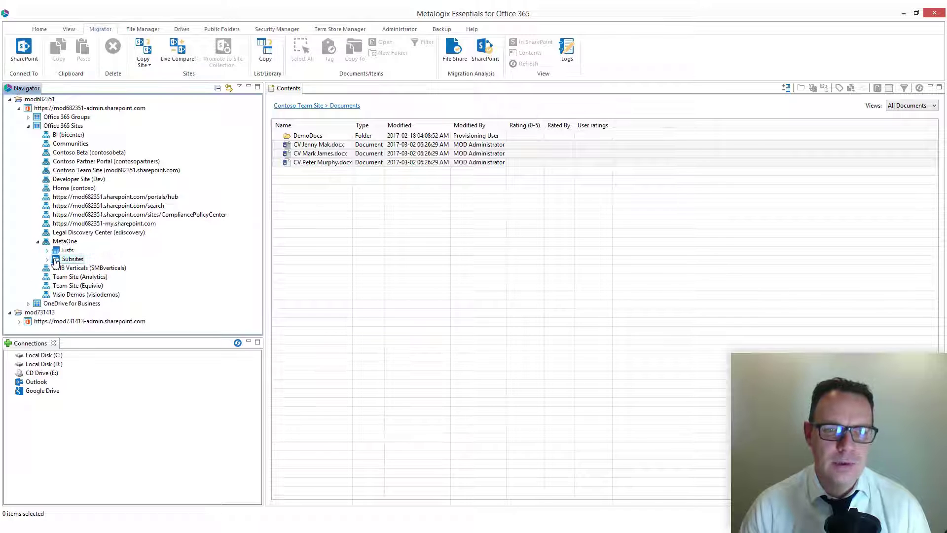
click(47, 259)
click(56, 268)
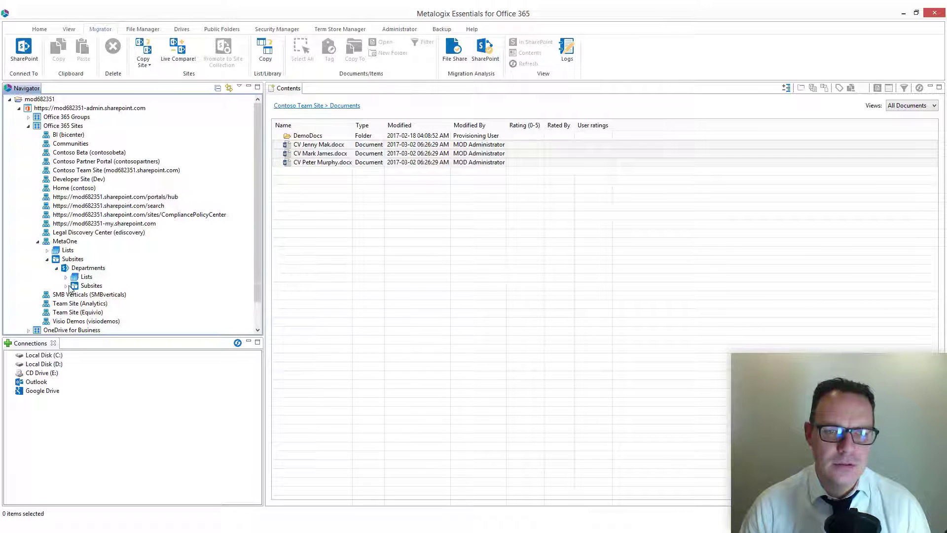
click(66, 285)
click(75, 294)
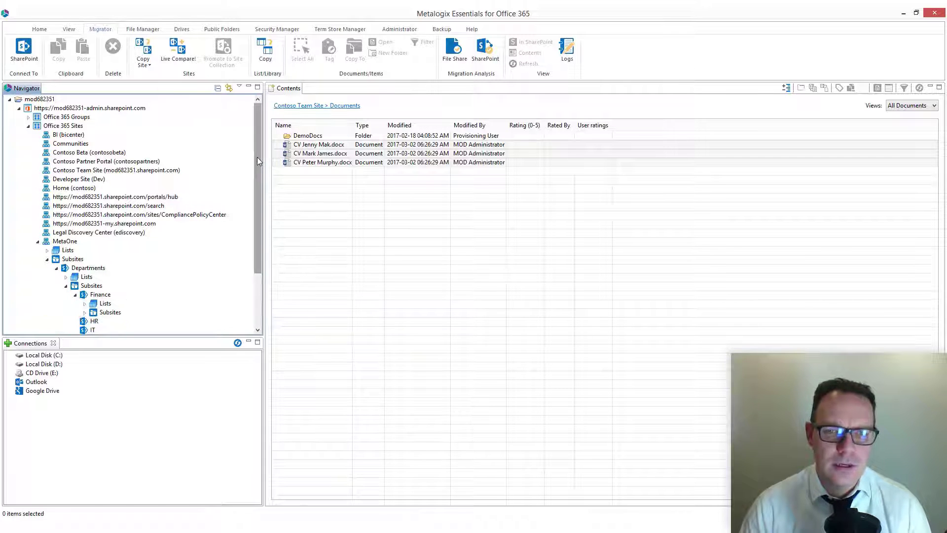
drag(257, 161, 257, 200)
click(85, 241)
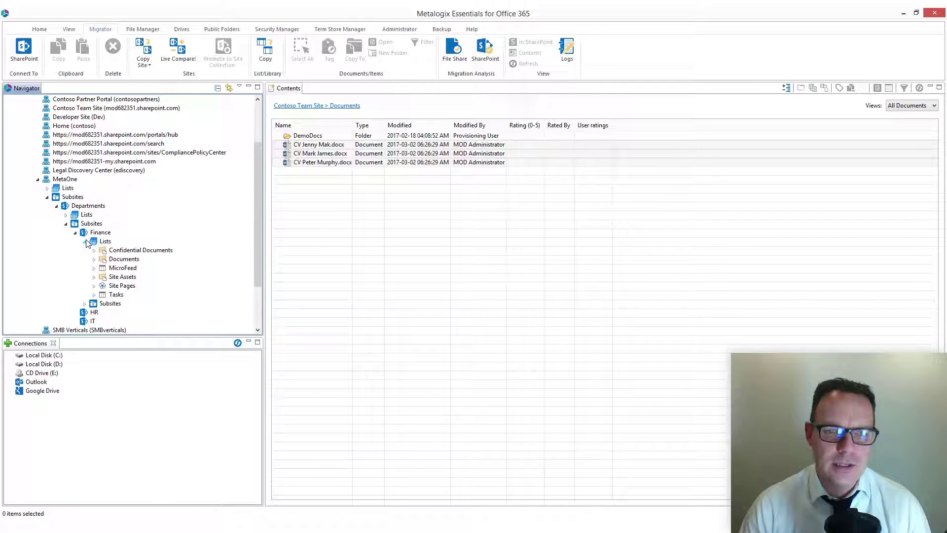
Step: Paste the copied documents into the Finance subsite's Documents library and accept the proposed target location
right_click(126, 259)
click(176, 279)
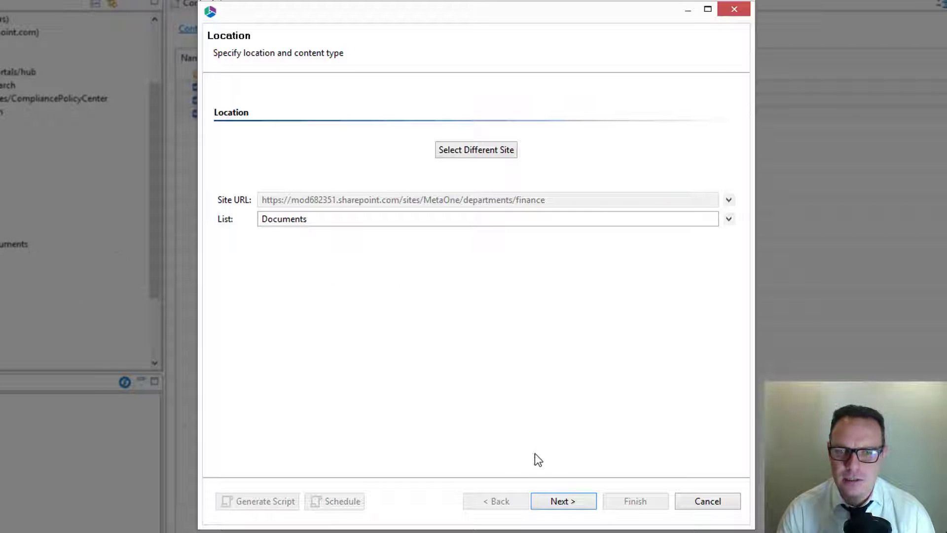
click(552, 496)
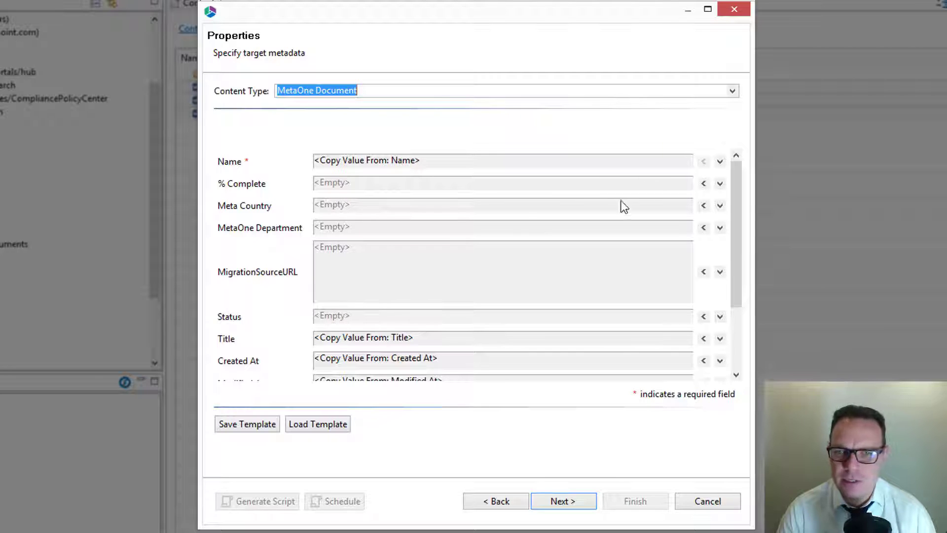
Step: Set the target metadata for % Complete to 10 and Meta Country to Ireland
click(692, 182)
text(10)
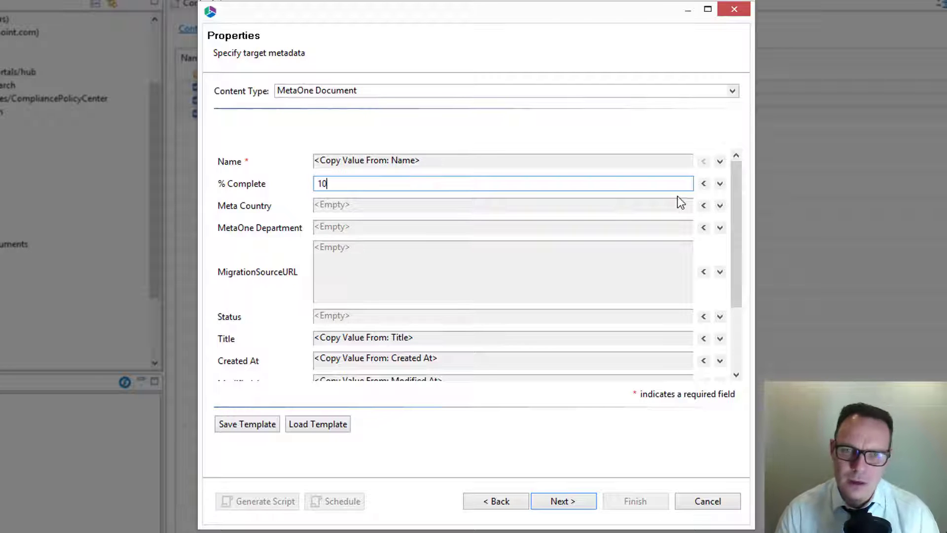
click(703, 205)
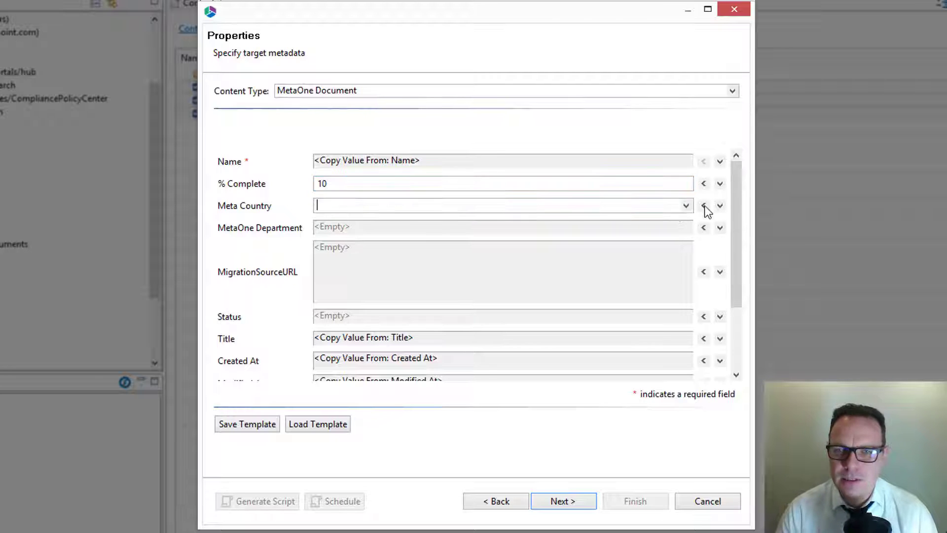
click(686, 207)
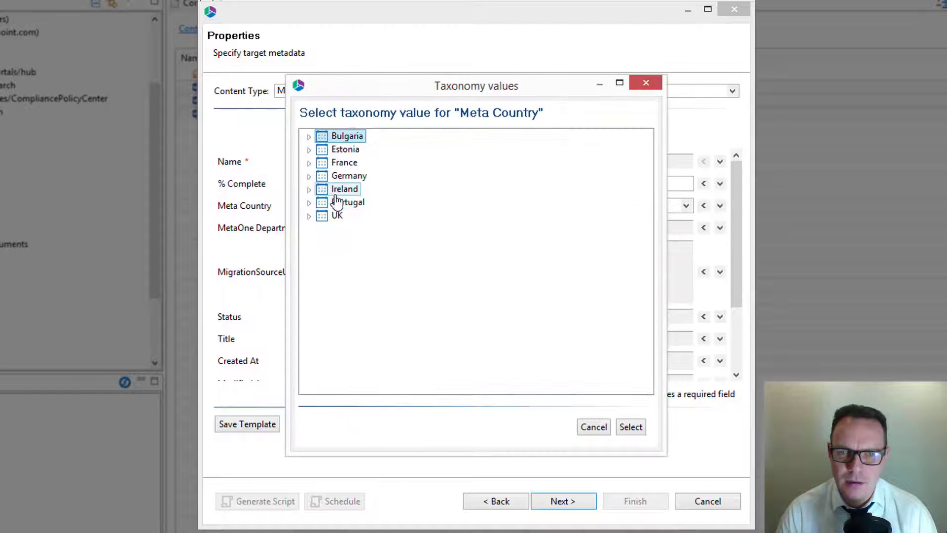
double_click(337, 190)
Step: Set MetaOne Department to Finance and Status to Draft, and continue to the copy summary
click(703, 227)
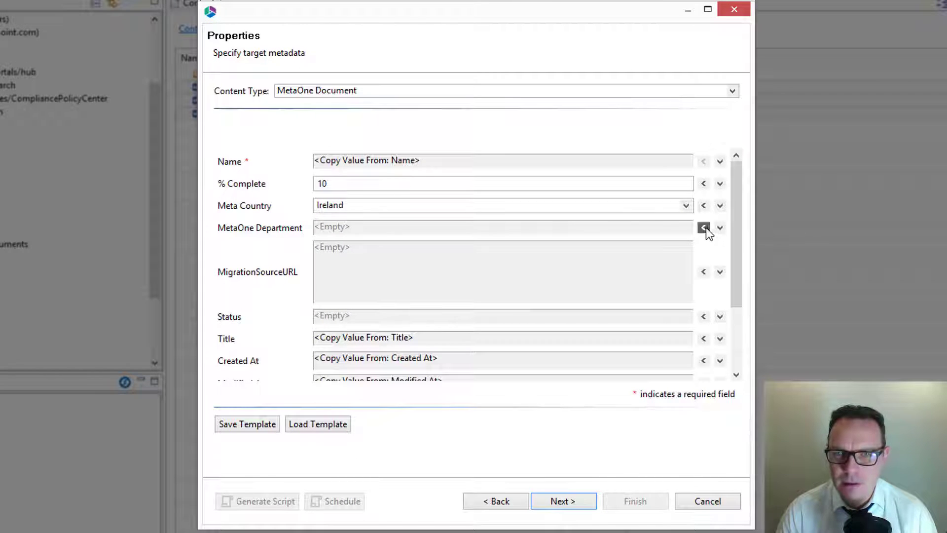
click(685, 227)
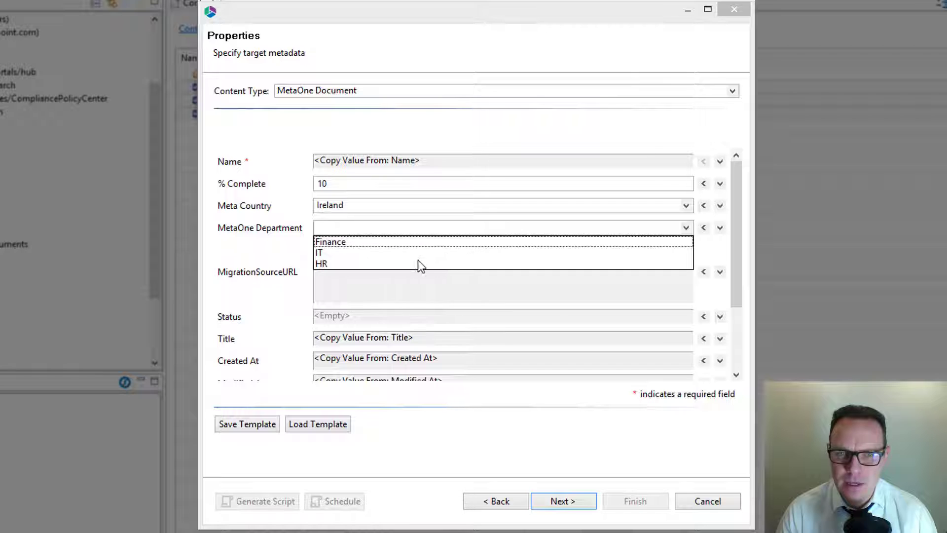
click(344, 241)
click(703, 317)
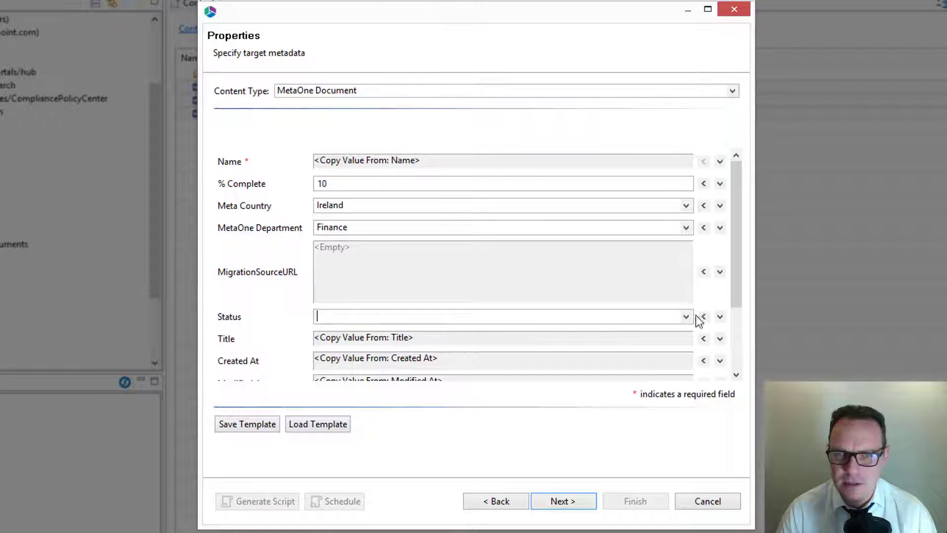
click(684, 318)
click(339, 341)
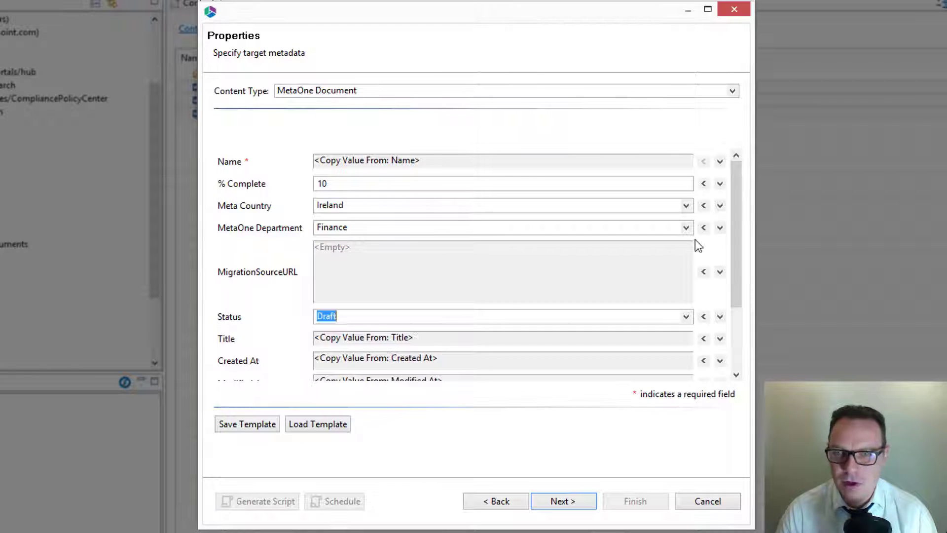
drag(739, 214, 739, 310)
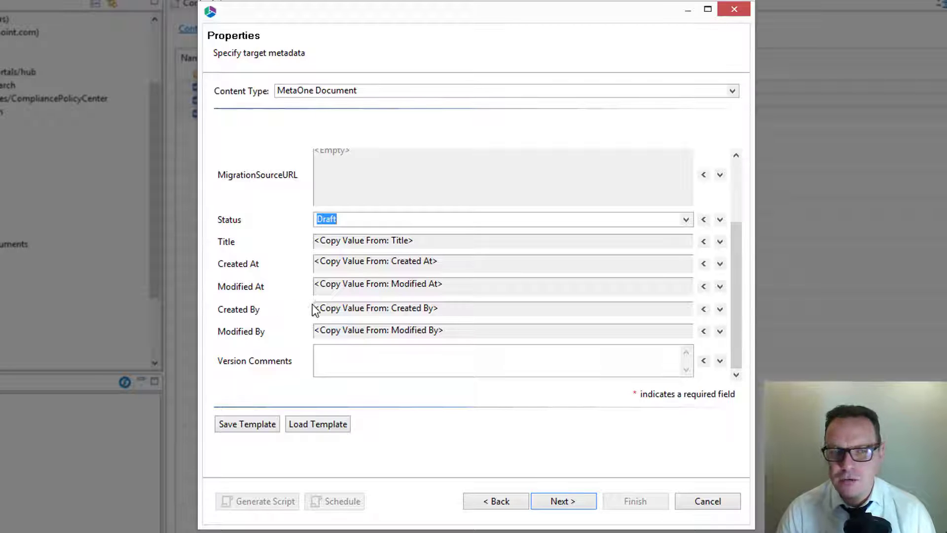
click(550, 499)
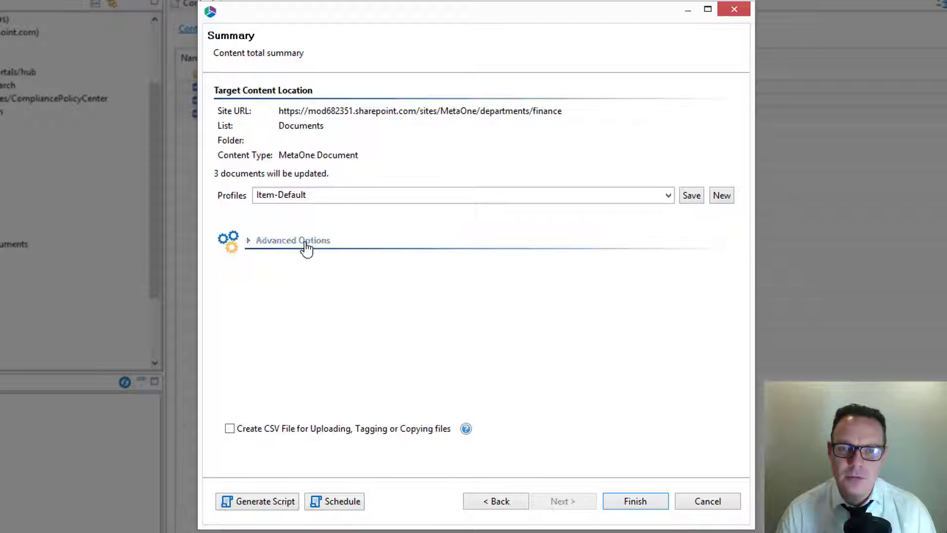
Step: Expand the advanced copy options and review the version, permission, Azure and filter settings
click(306, 241)
drag(733, 160, 734, 239)
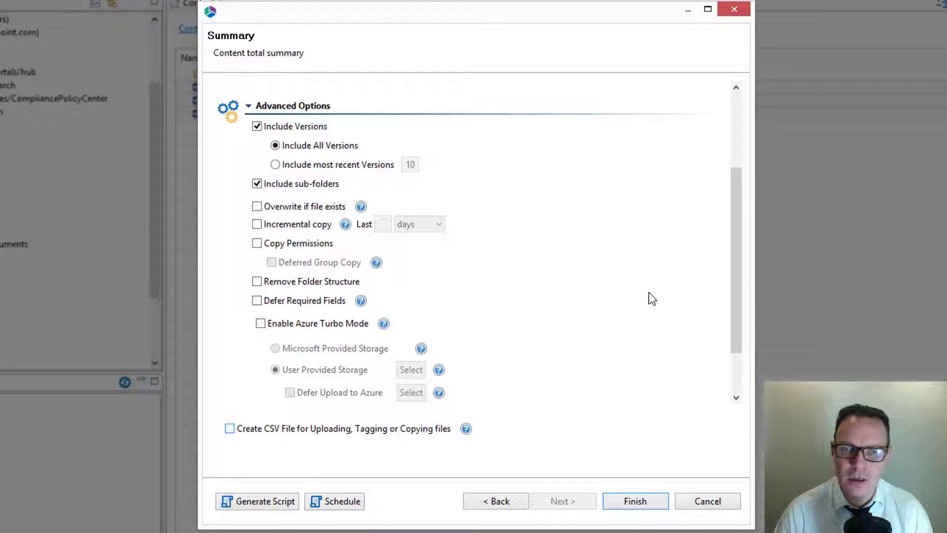
drag(732, 265, 731, 306)
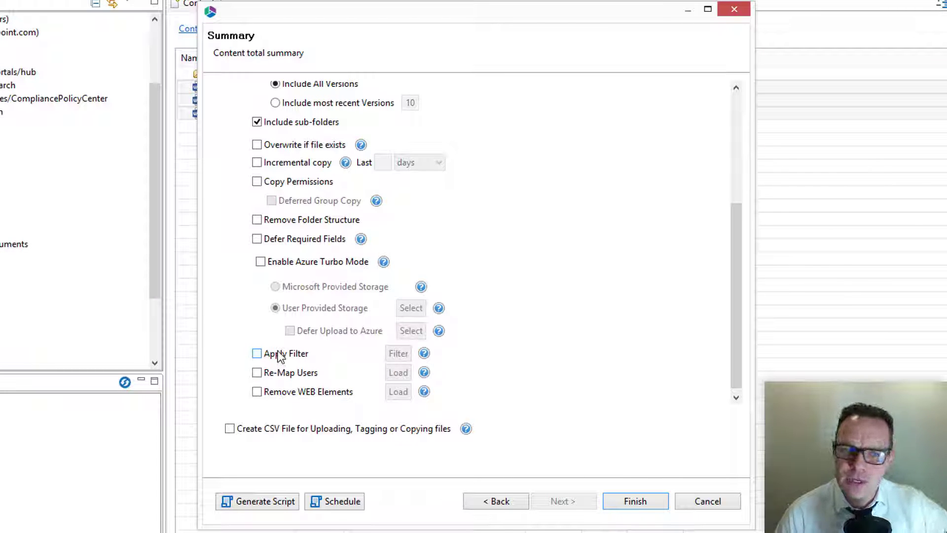
Step: Examine the filter criteria available for the copy, leaving the filter option disabled
click(275, 356)
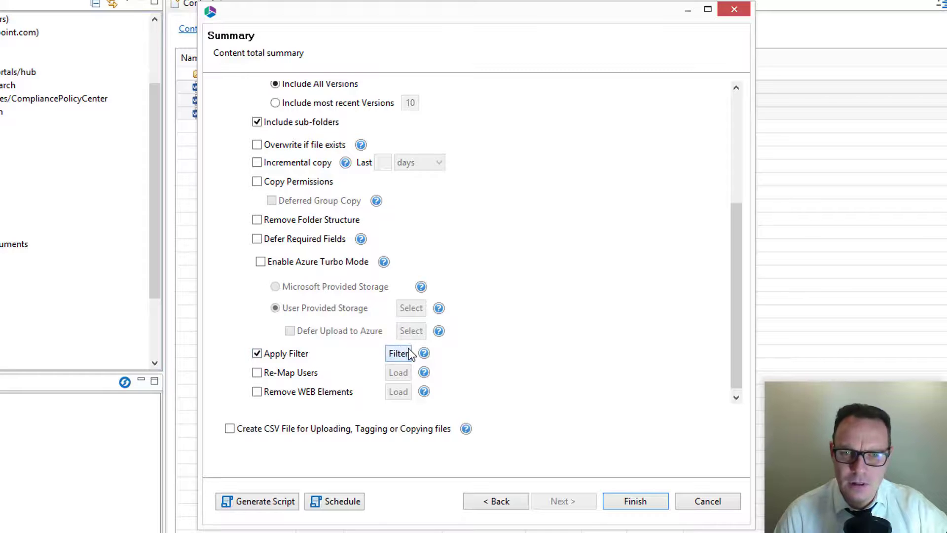
click(399, 353)
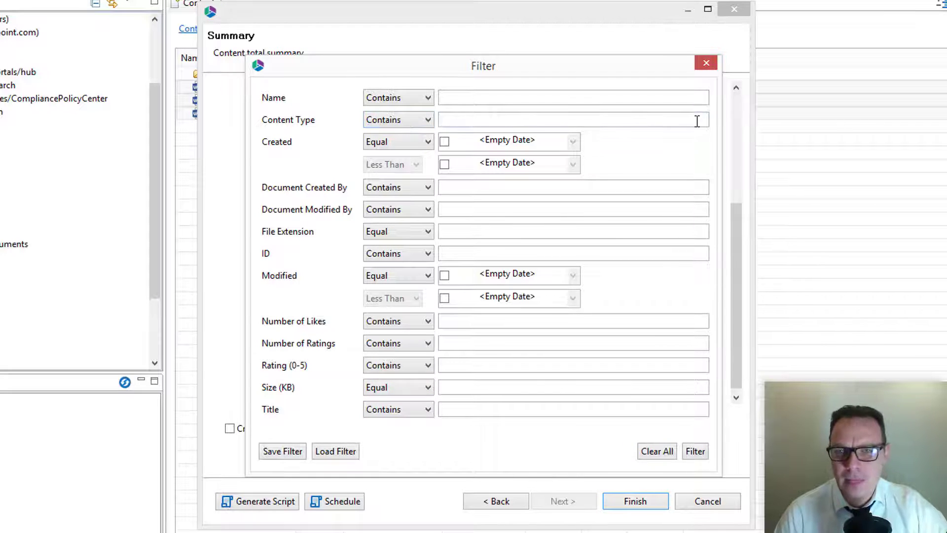
click(706, 69)
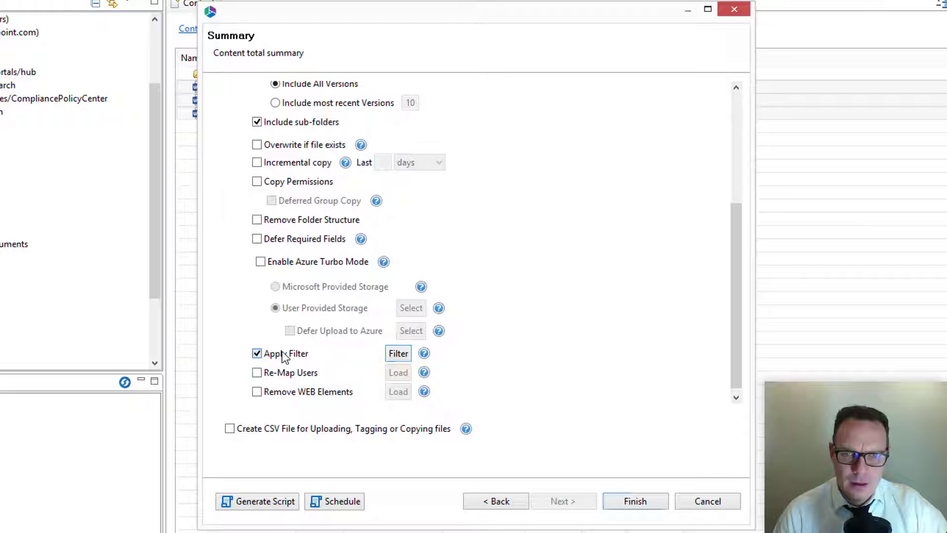
click(285, 353)
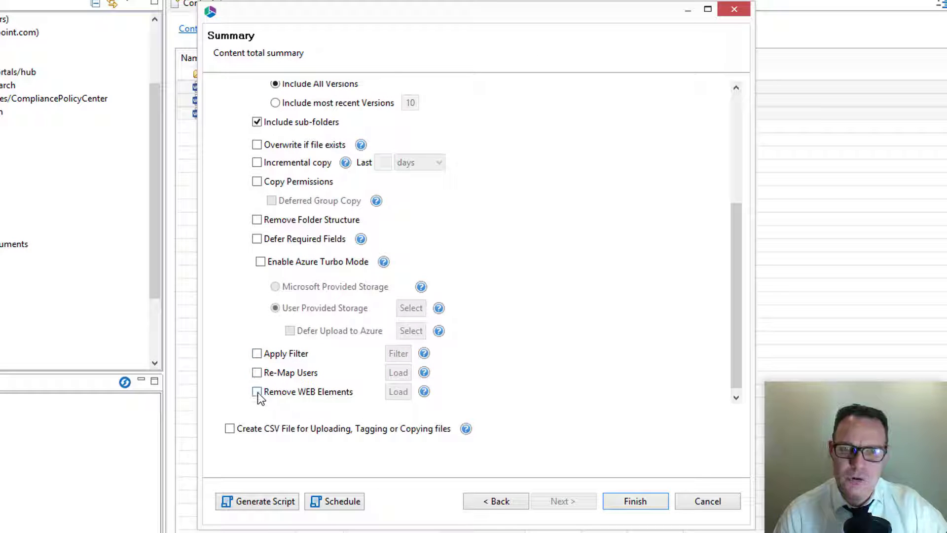
Step: Read the help for Remove WEB Elements, including the format for removing list view web parts
click(424, 393)
drag(537, 400, 579, 225)
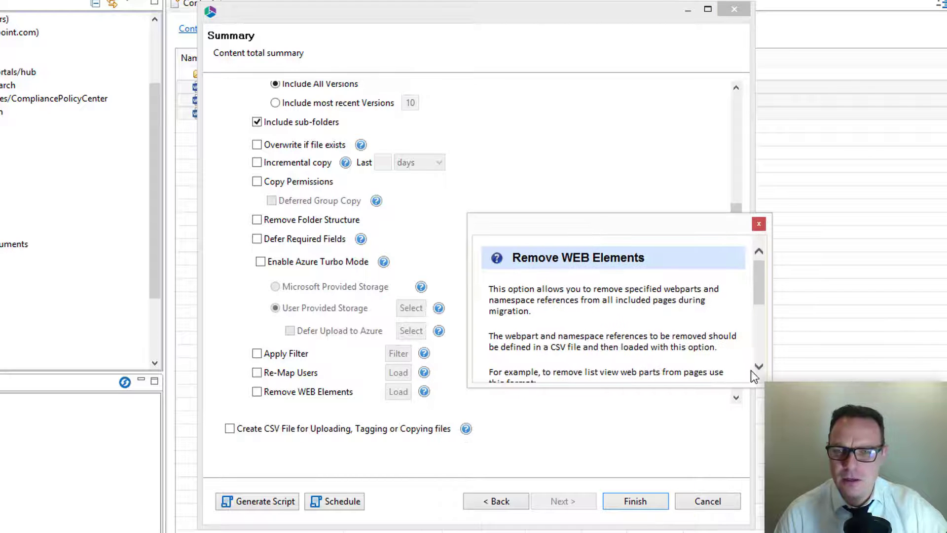
drag(763, 380, 810, 522)
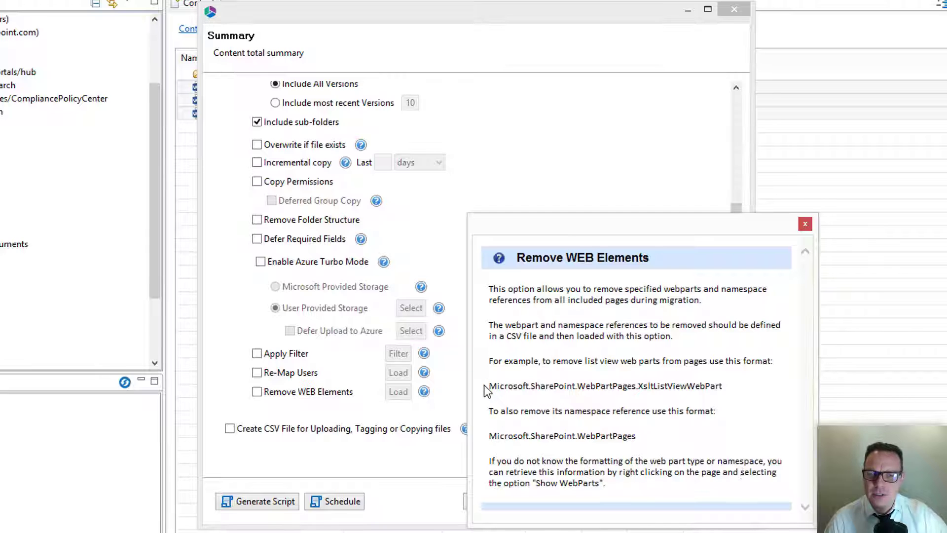
drag(509, 386, 727, 382)
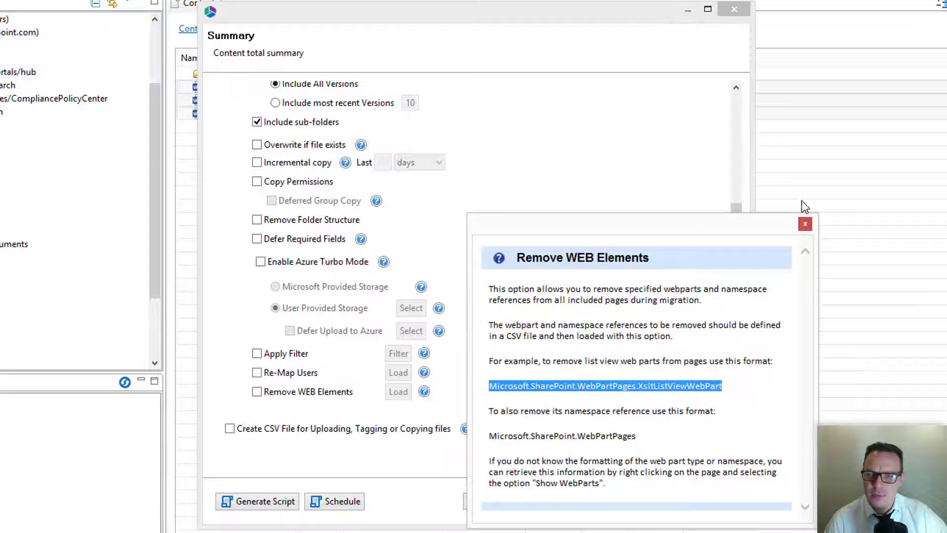
click(805, 225)
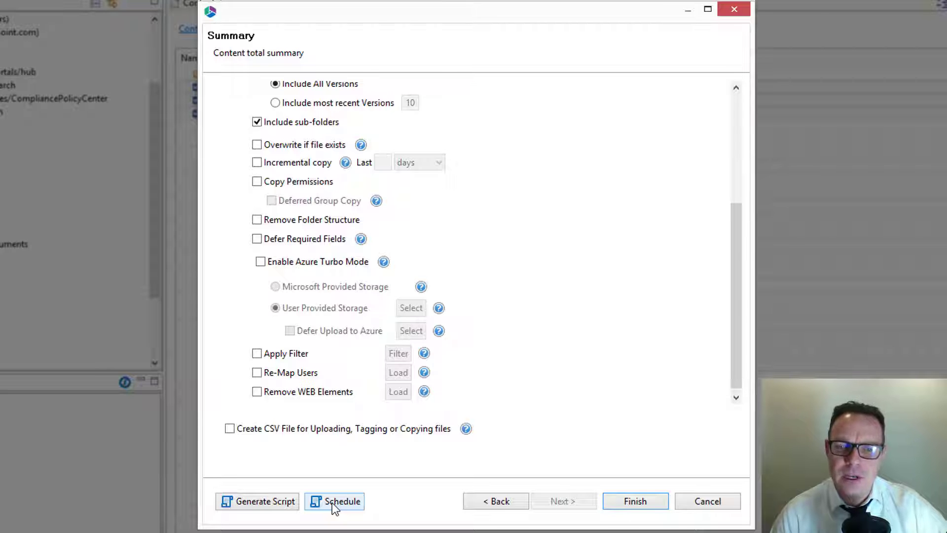
drag(738, 279, 722, 156)
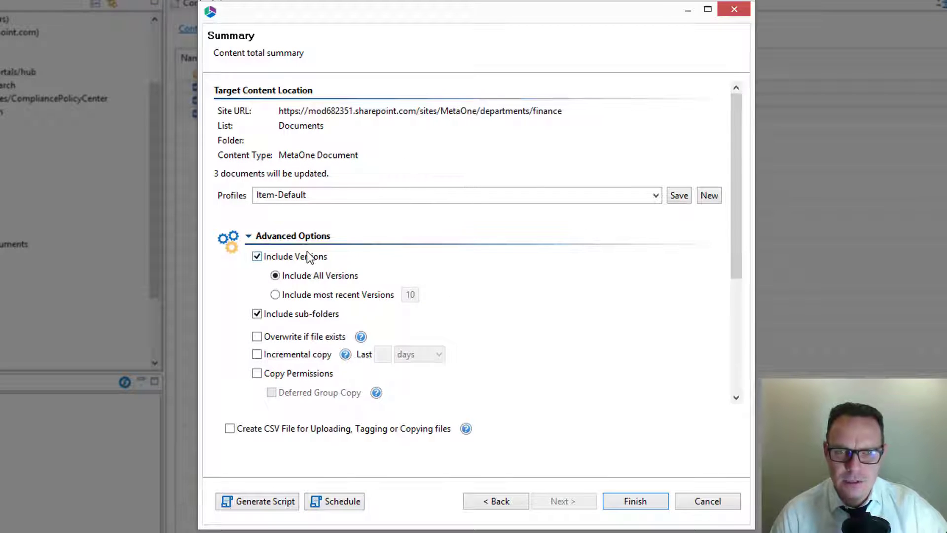
drag(740, 159, 743, 284)
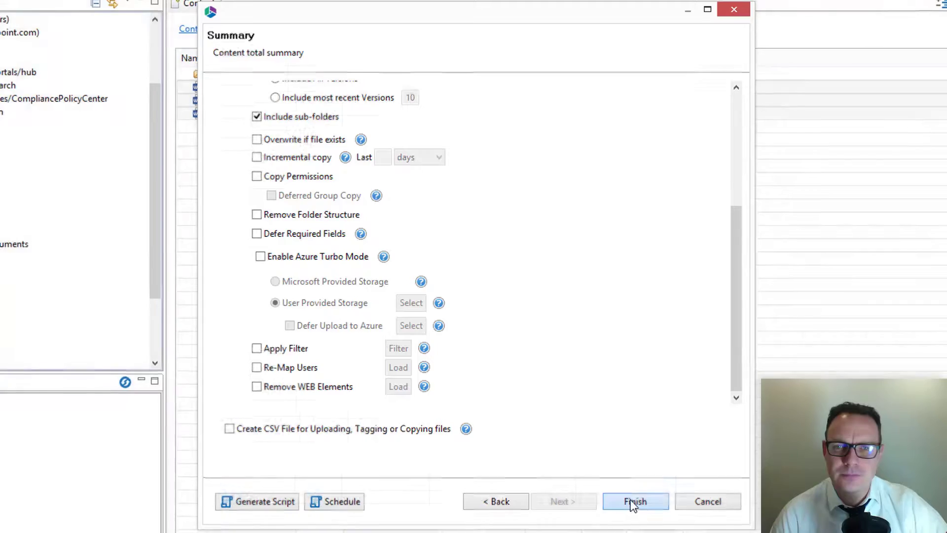
Step: Run the copy job for the three documents, expand its progress details and open the resulting log
click(635, 501)
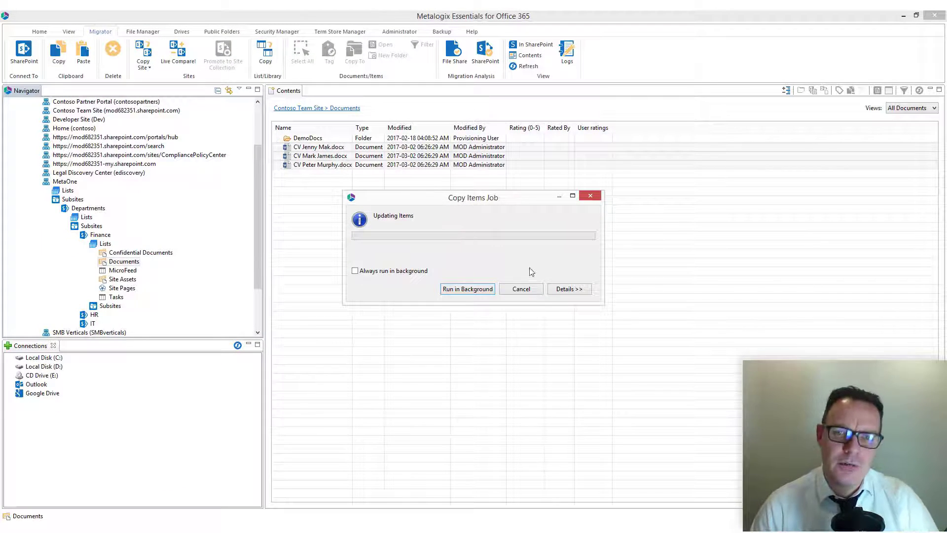
click(567, 289)
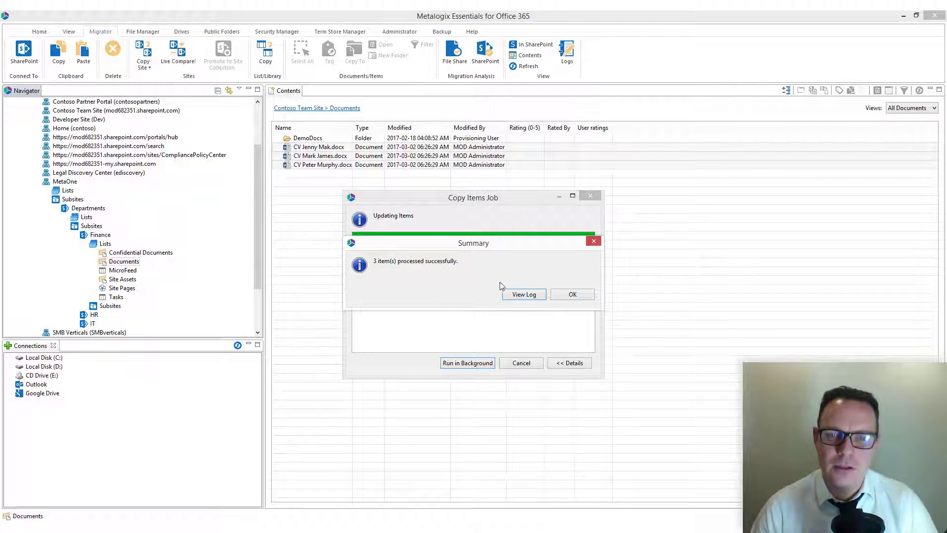
click(531, 298)
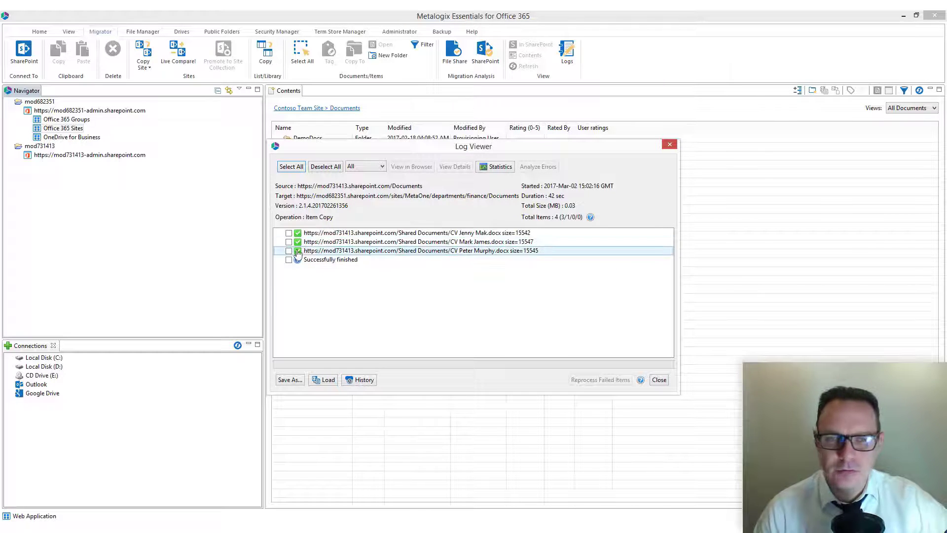
Step: Examine the second document's log entry and the save formats available for all entries, and close the log
double_click(332, 243)
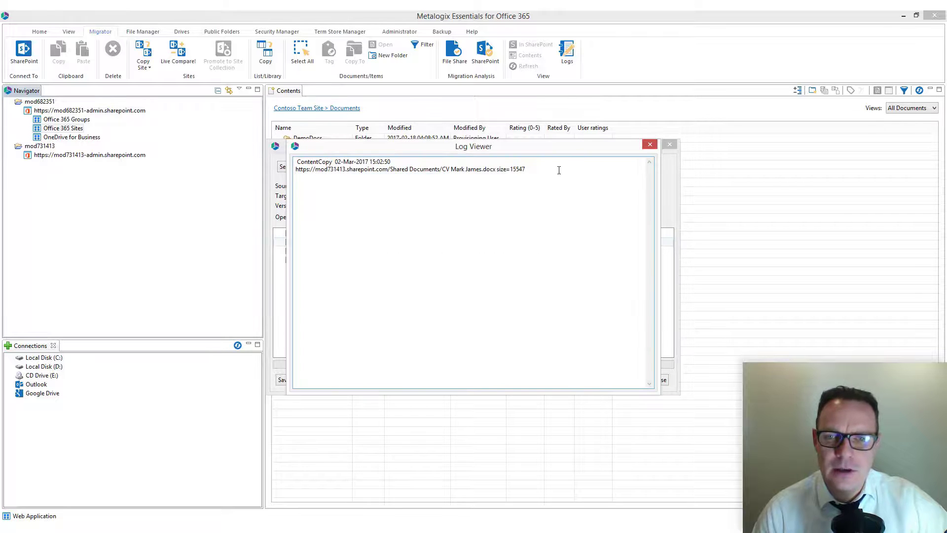
click(649, 144)
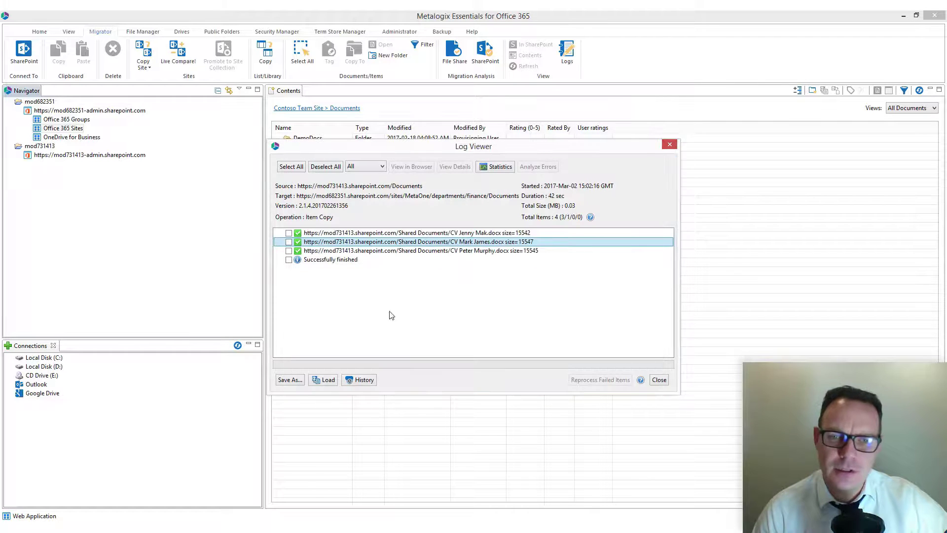
click(291, 167)
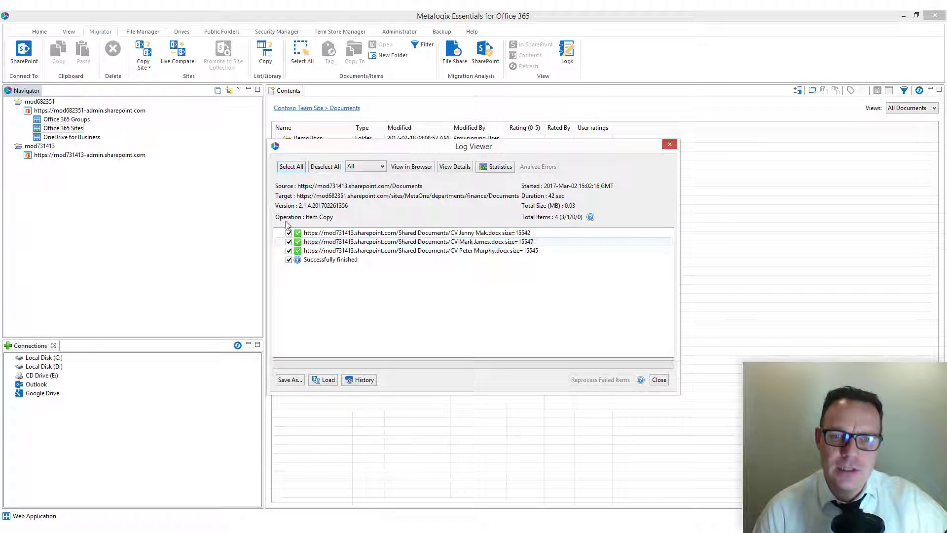
click(294, 380)
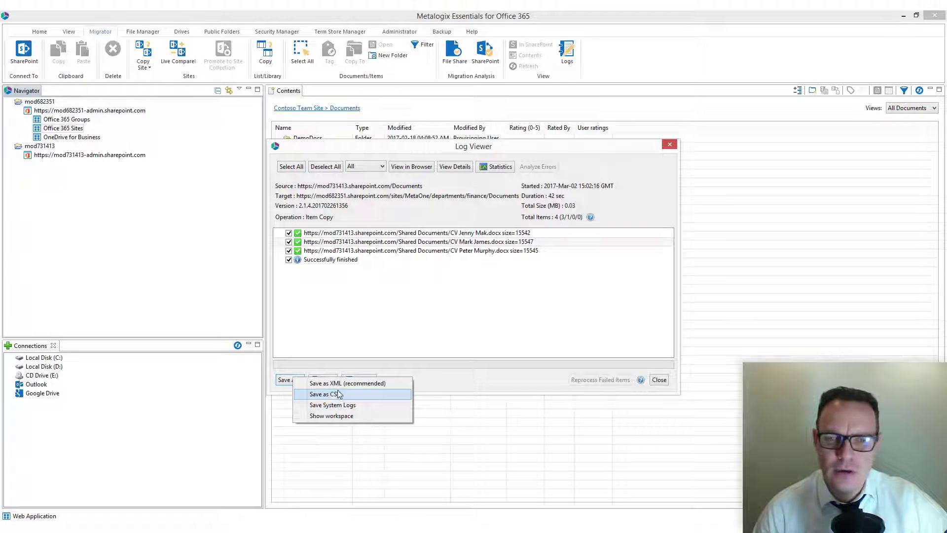
click(465, 296)
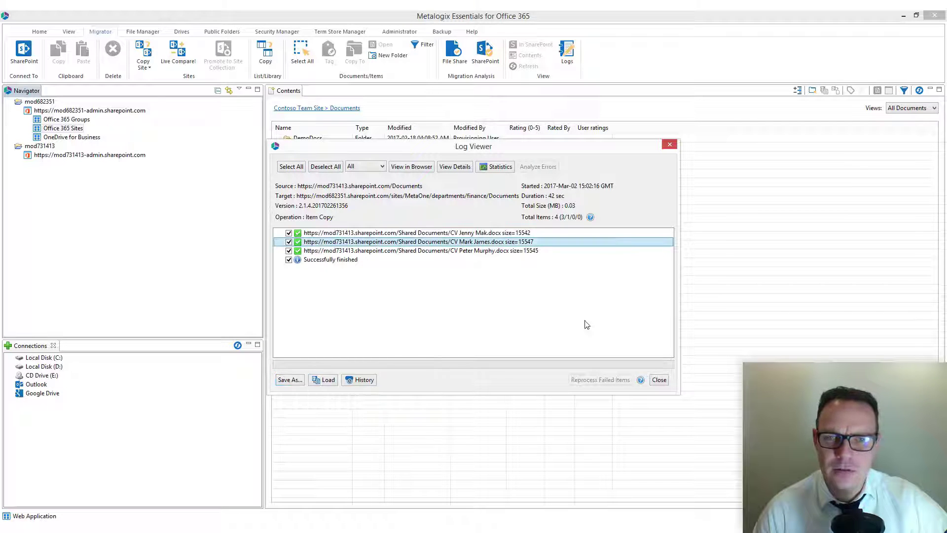
click(659, 379)
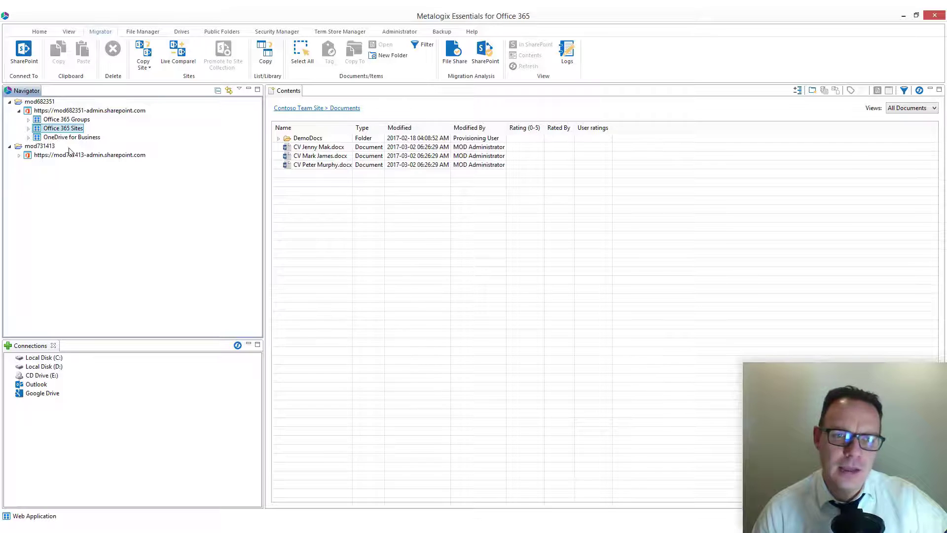
Step: Display the contents of the Documents library in the Finance subsite under MetaOne Departments in the mod682351 tenant
click(28, 128)
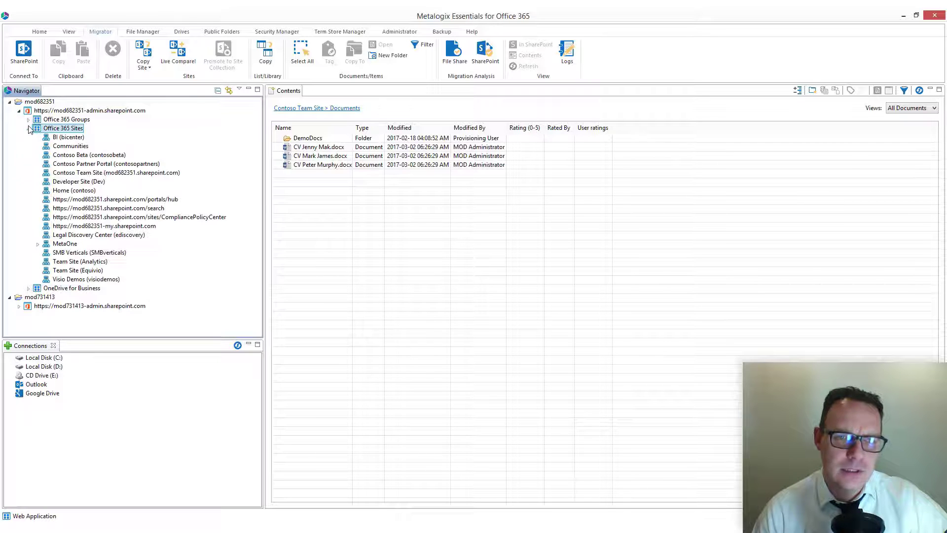
click(38, 244)
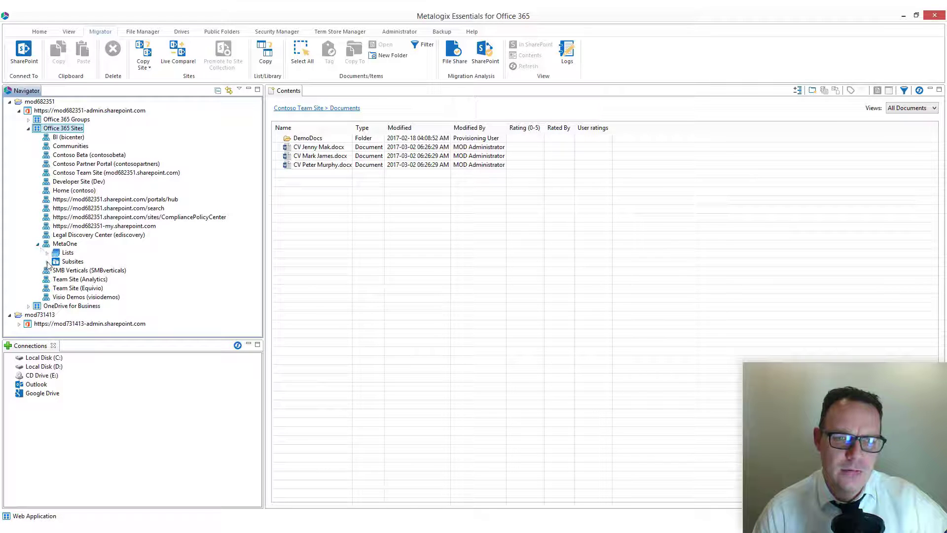
click(48, 253)
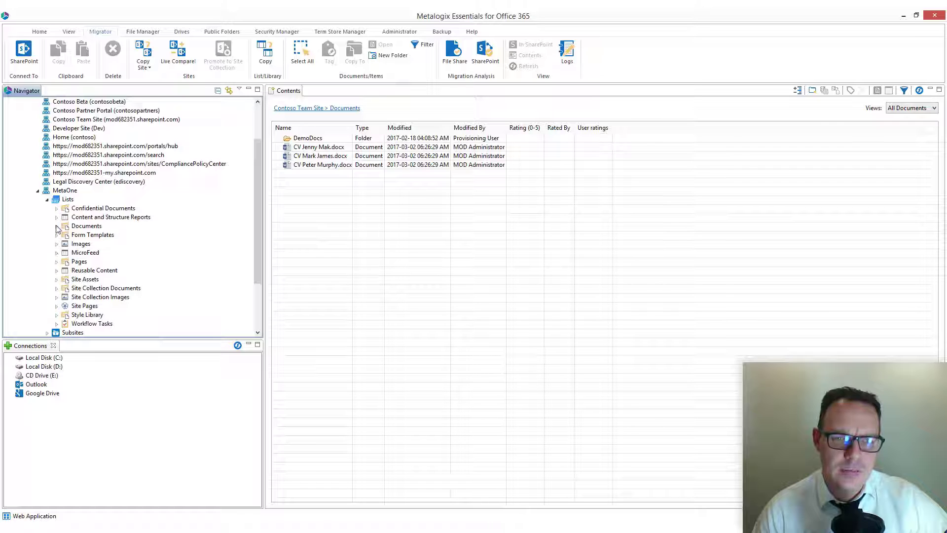
click(47, 333)
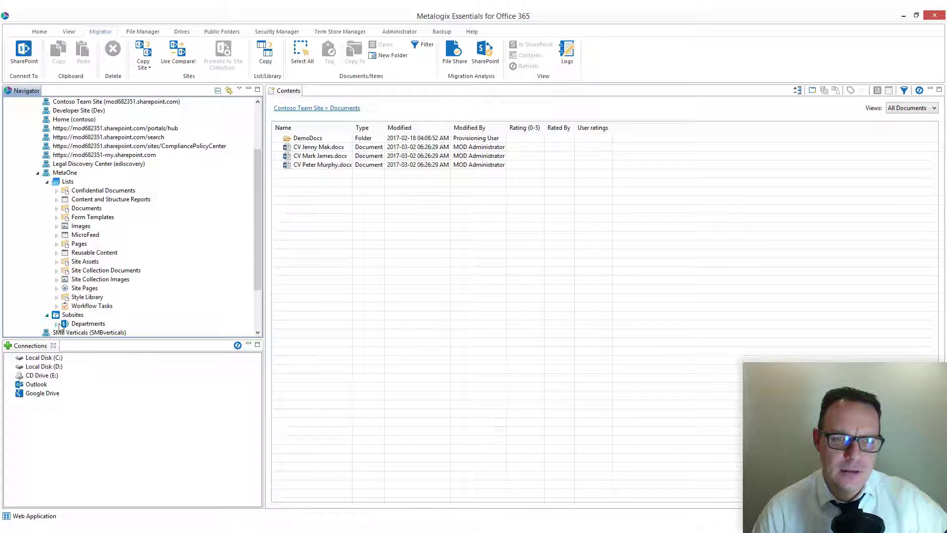
click(57, 324)
click(66, 324)
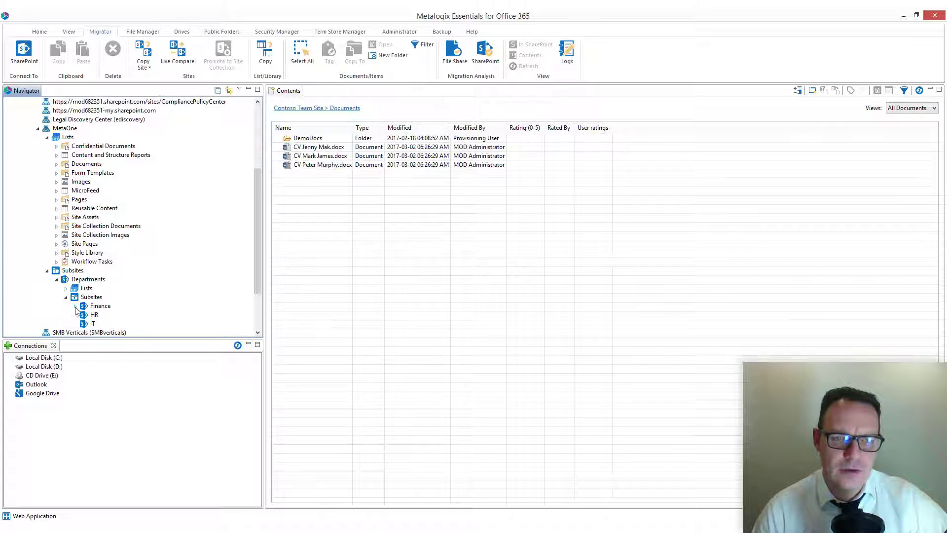
click(76, 306)
click(84, 315)
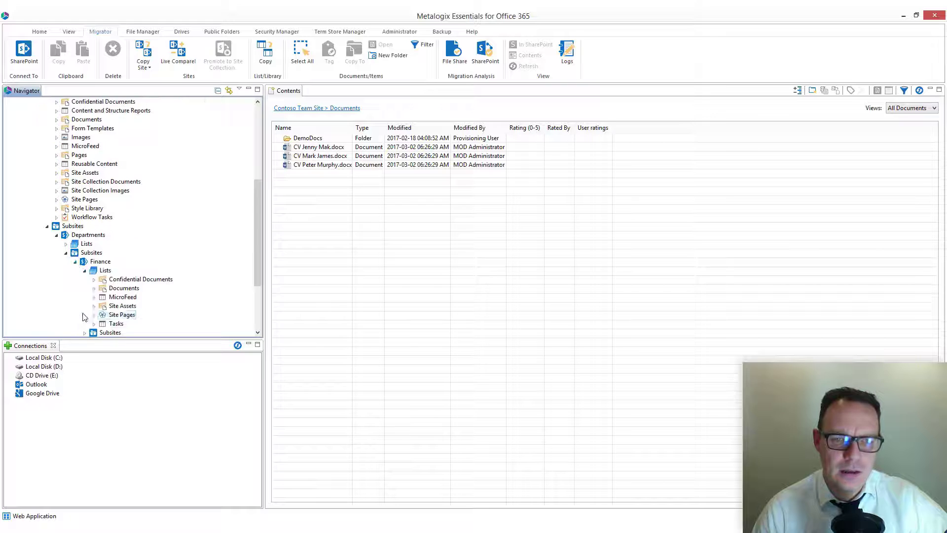
click(126, 288)
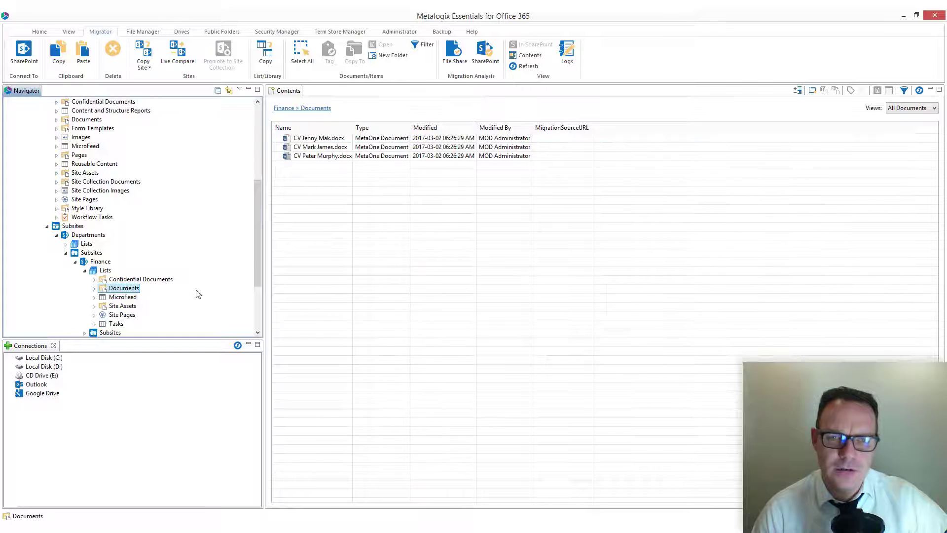
Step: View the Finance Documents library in the browser, signing in to Office 365 with the mod682351 admin account and its password
right_click(134, 294)
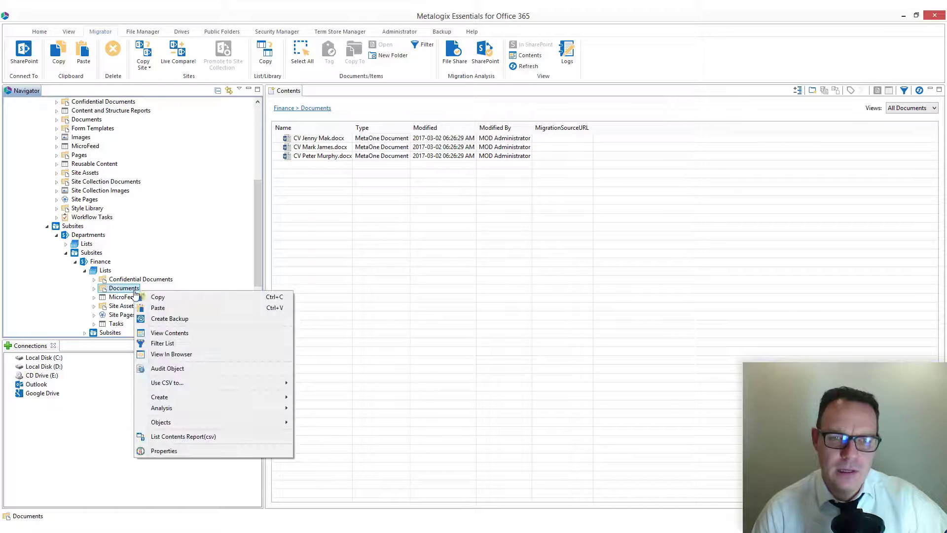
click(222, 354)
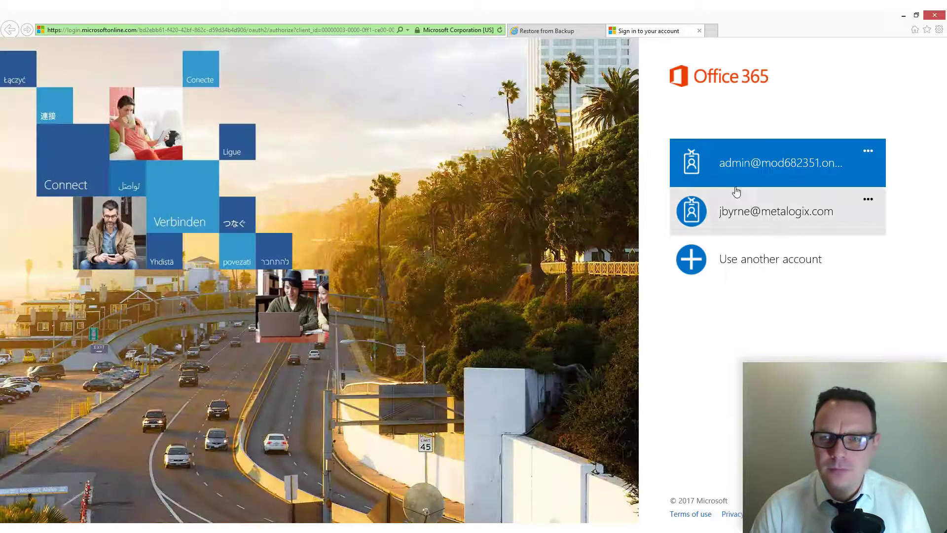
click(758, 167)
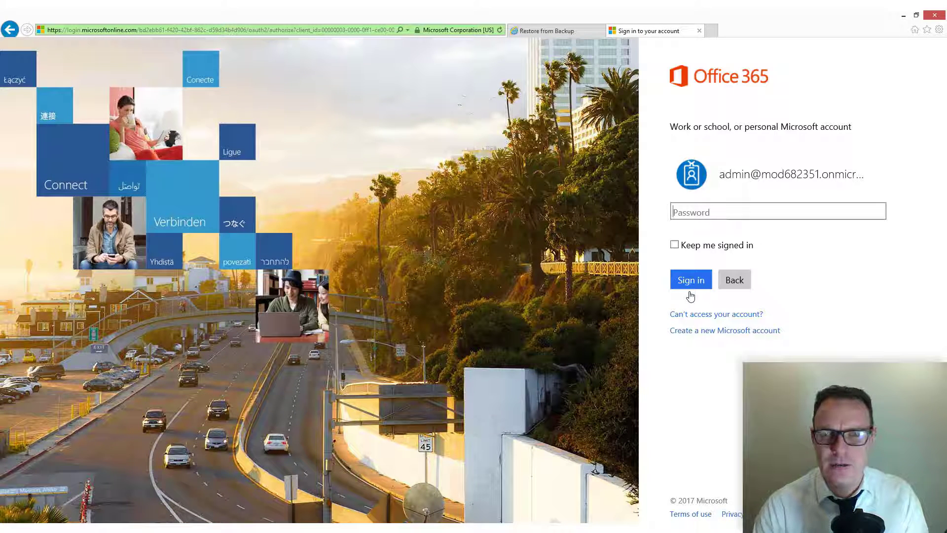
text(**********)
key(Return)
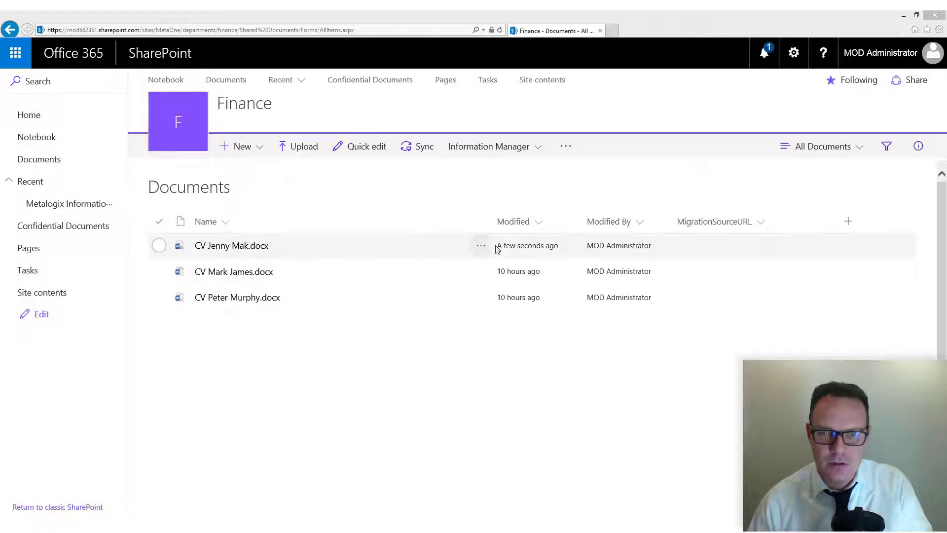
Step: Open the first document's details and review its properties, including Status, % Complete, MetaOne Department and Meta Country
click(482, 246)
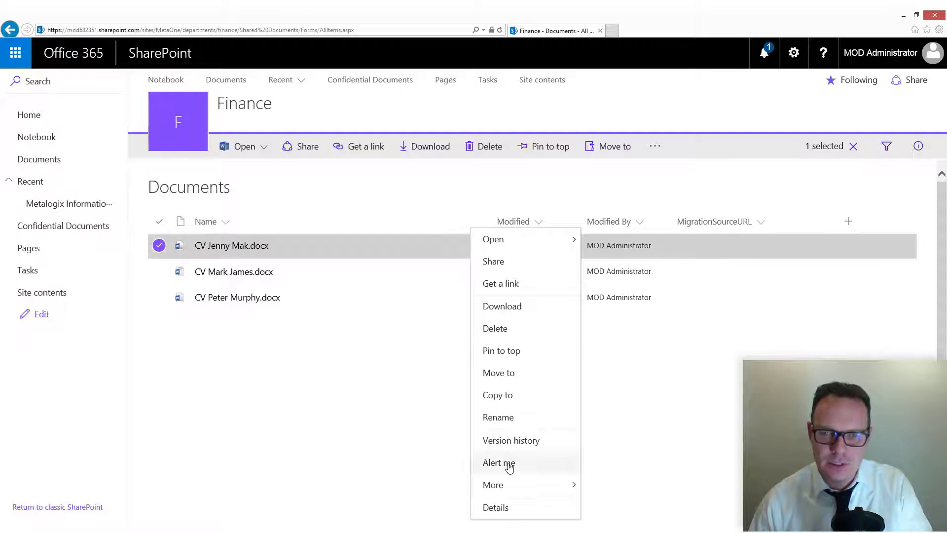
click(497, 507)
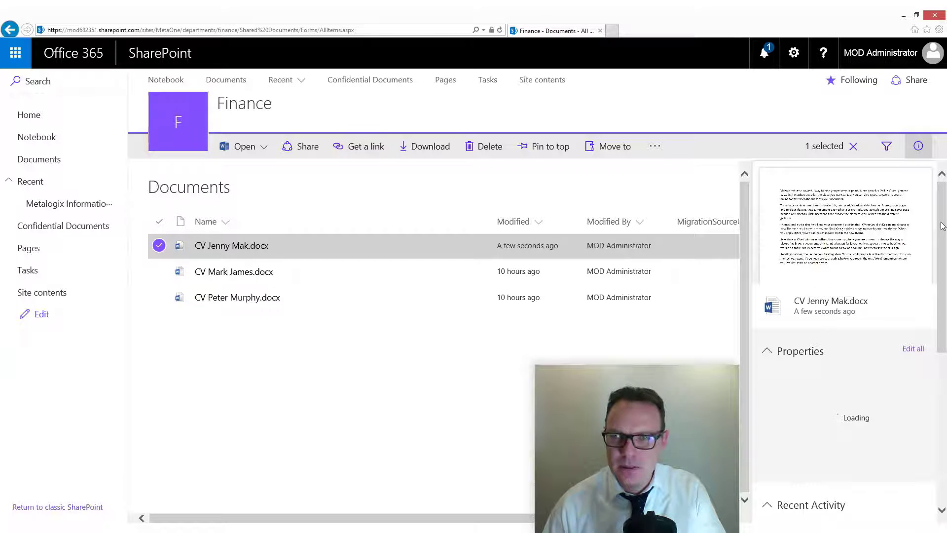
drag(942, 223, 945, 267)
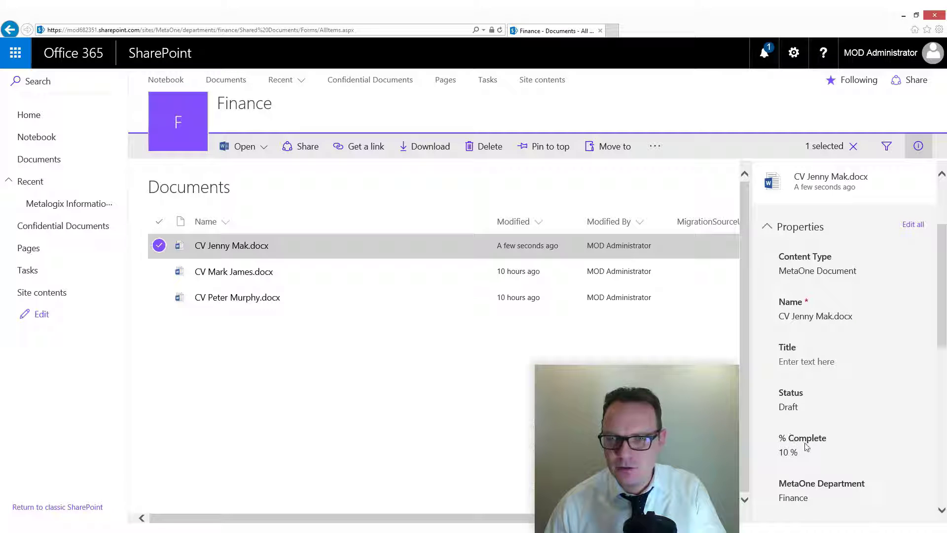
drag(941, 306, 942, 338)
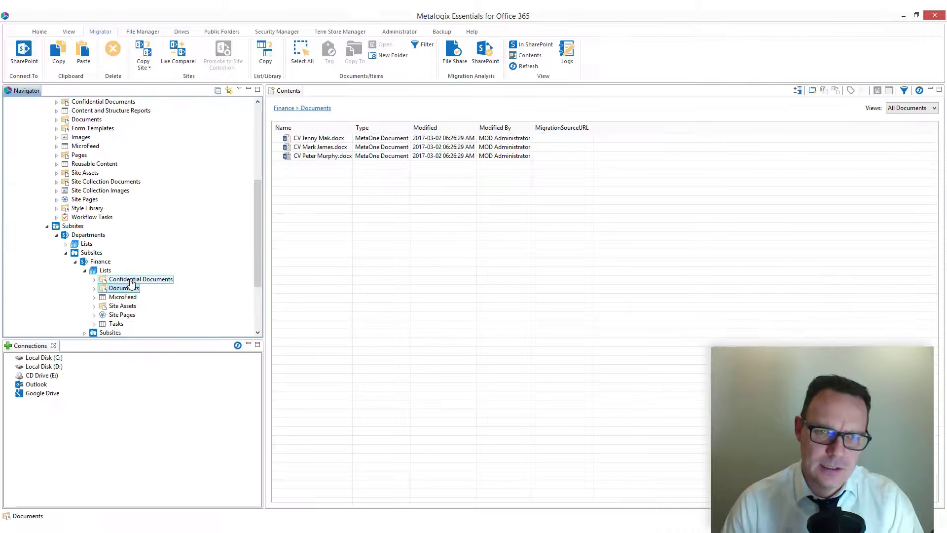
Step: Switch back to Metalogix Essentials and copy the Finance subsite's Confidential Documents library
right_click(131, 280)
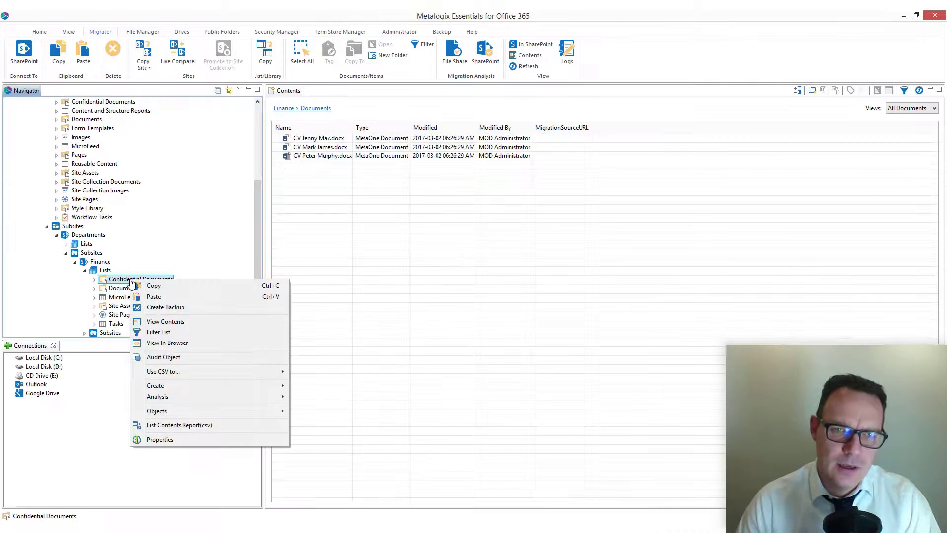
click(176, 286)
click(567, 280)
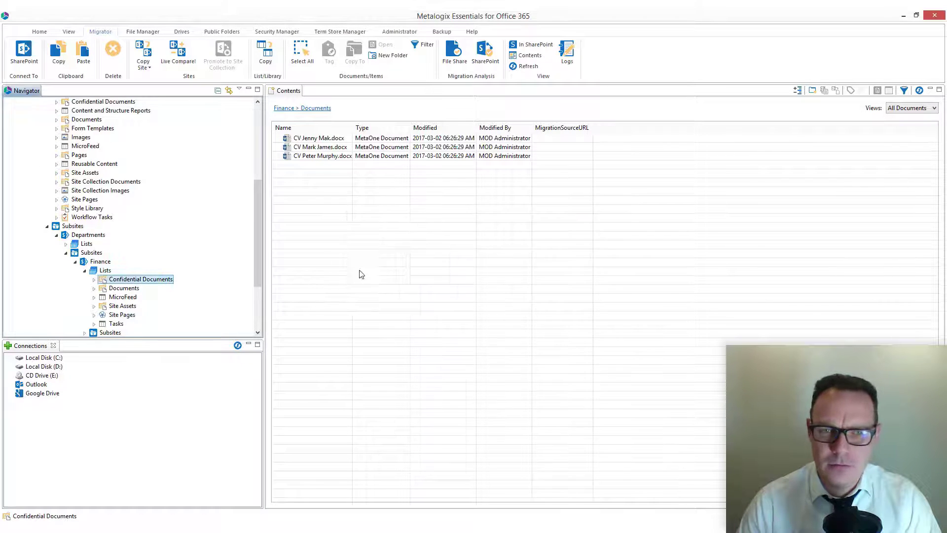
Step: Paste the copied library into the Lists of the Contoso Team Site in the mod731413 tenant
scroll(261, 232, up, 6)
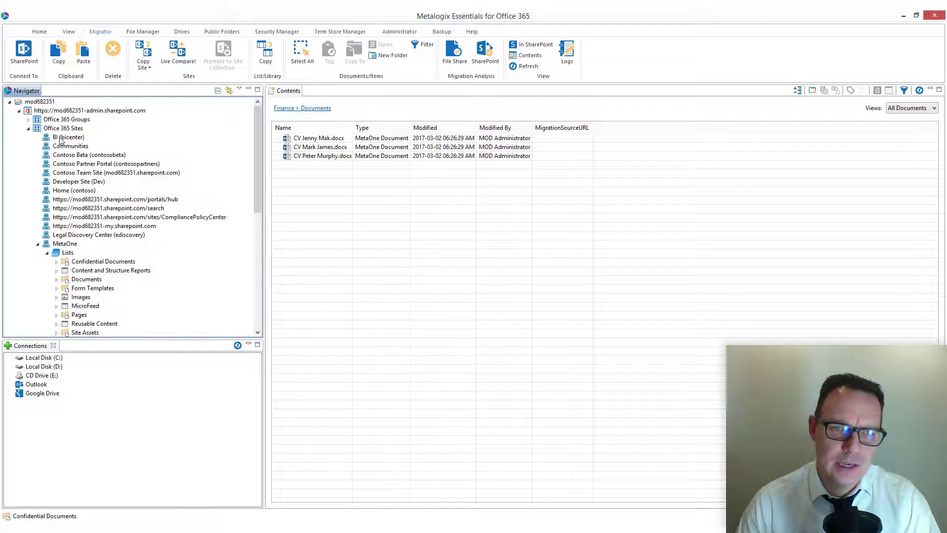
click(9, 102)
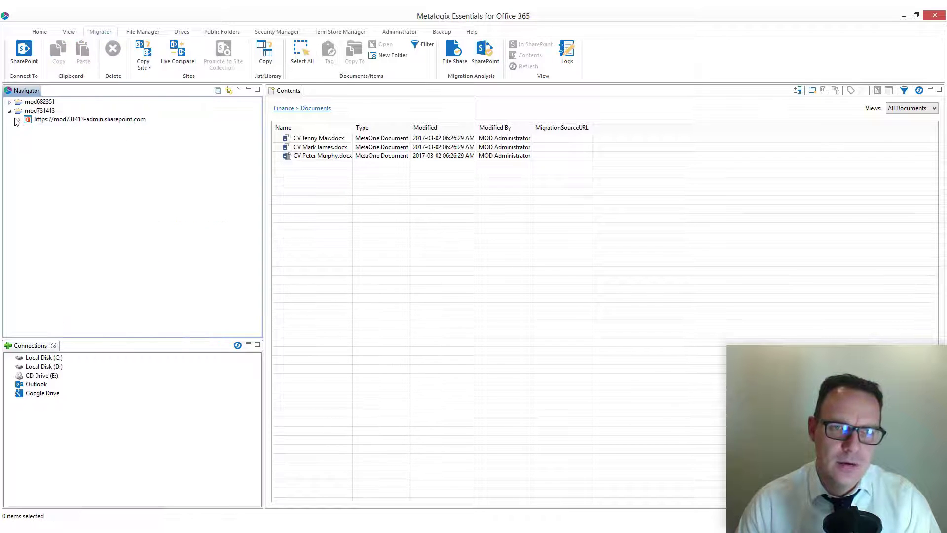
click(18, 120)
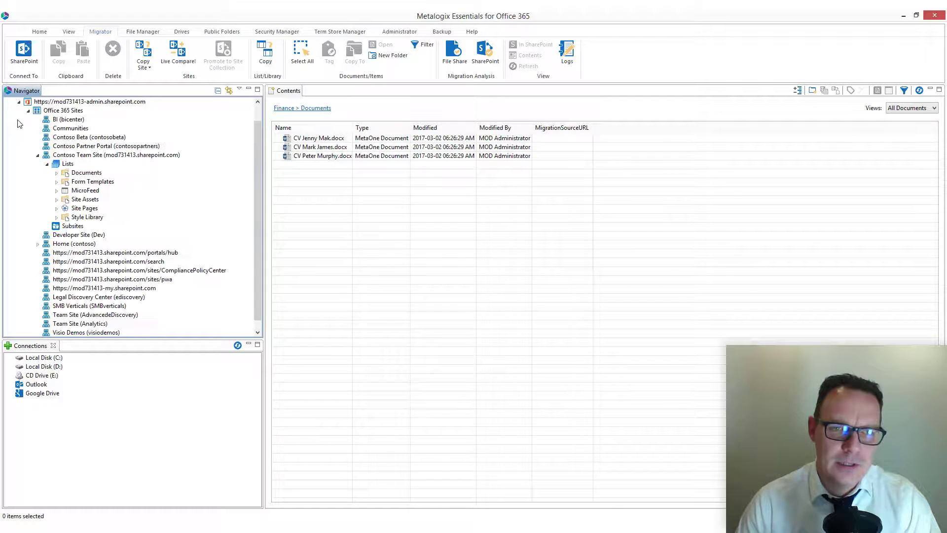
click(73, 165)
right_click(73, 165)
click(94, 175)
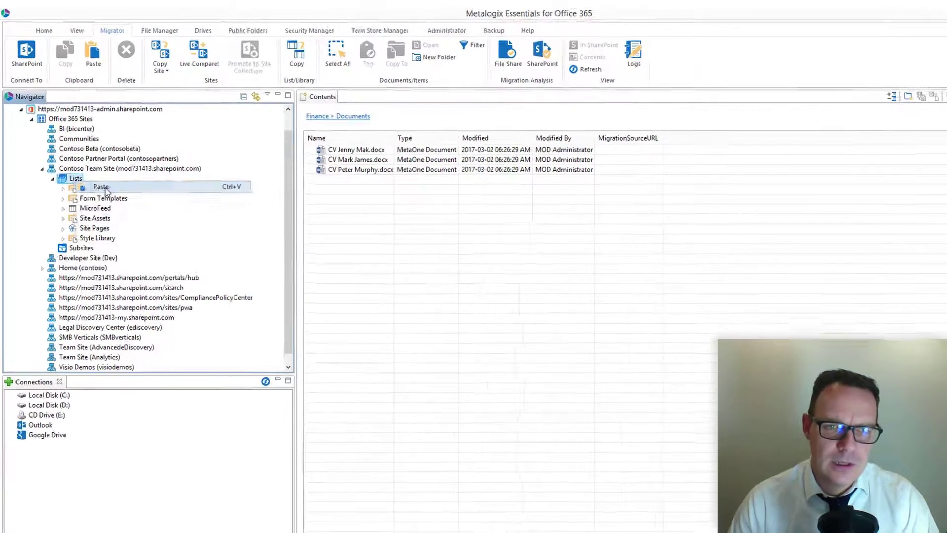
click(101, 187)
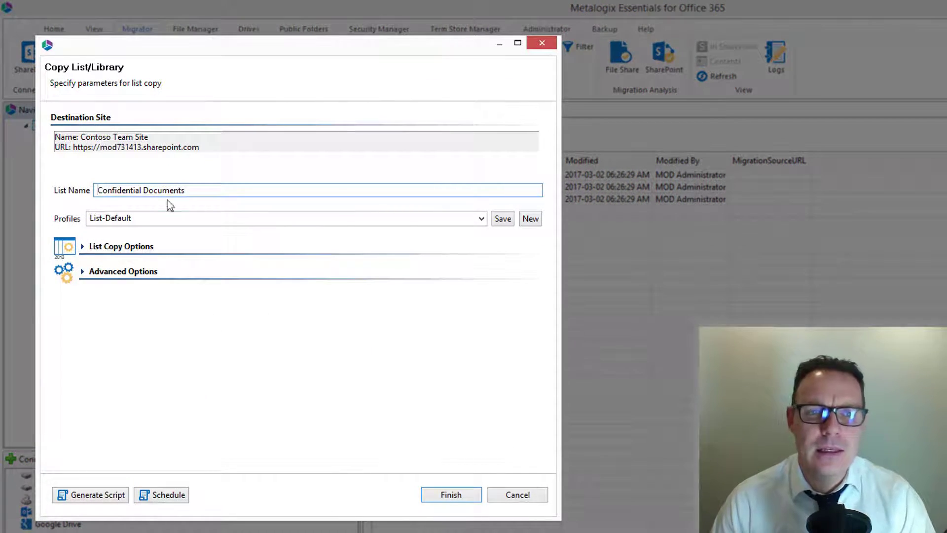
Step: Keep the list name Confidential Documents and review the list copy options and advanced options for the library copy
click(225, 190)
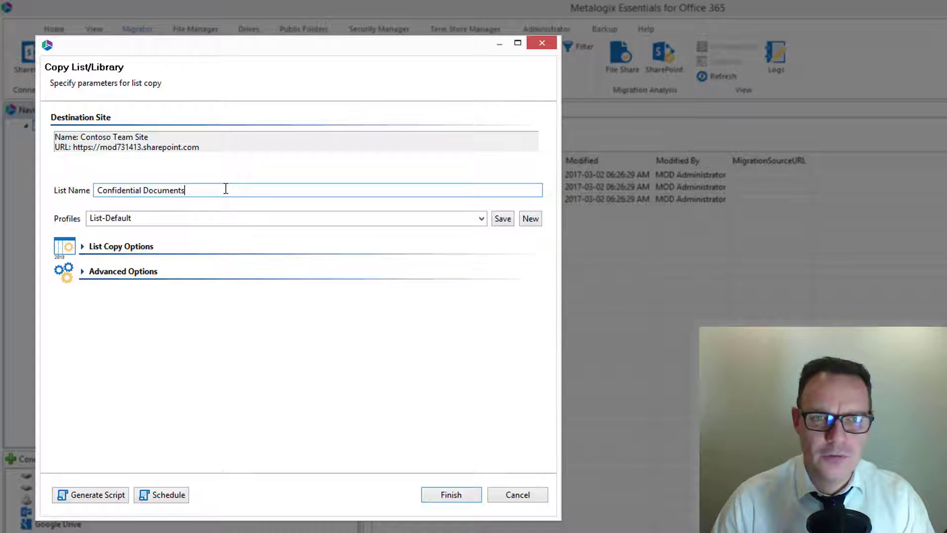
click(135, 247)
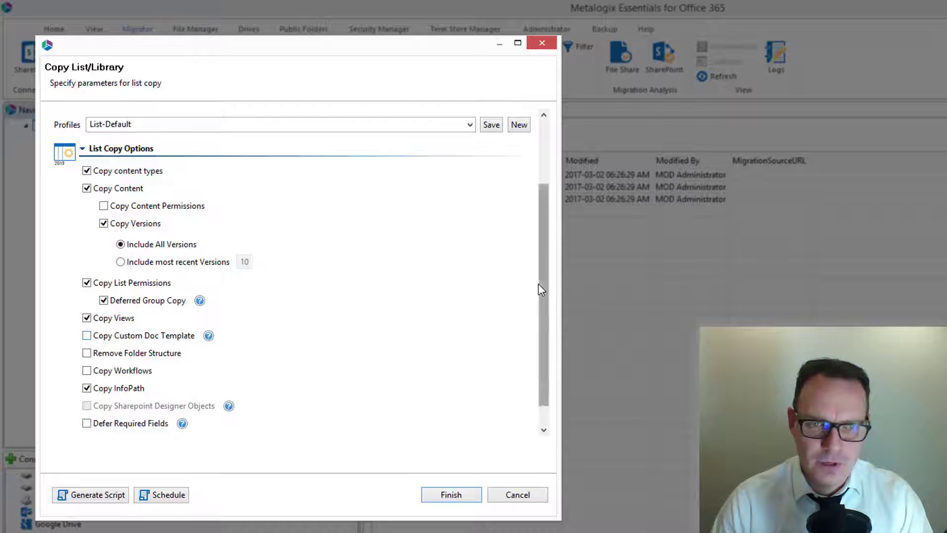
drag(544, 280, 551, 359)
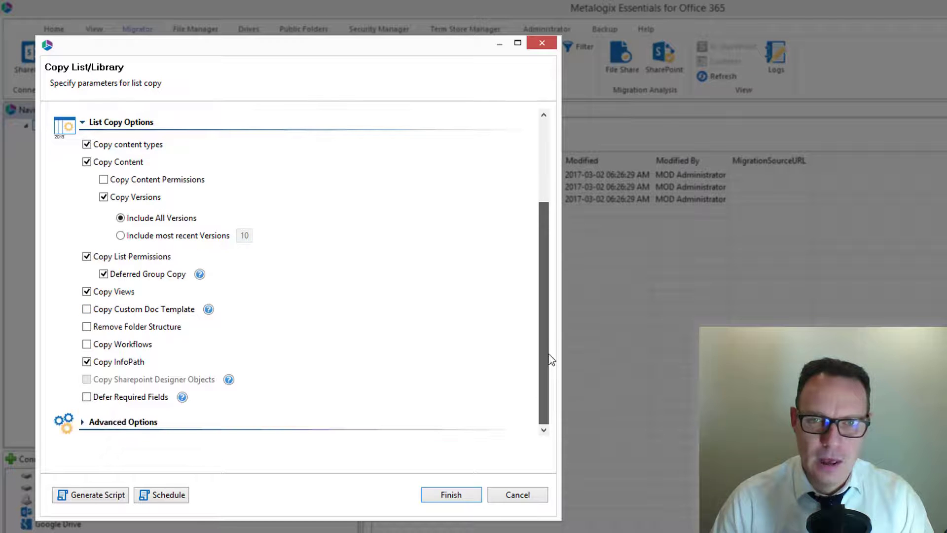
click(140, 425)
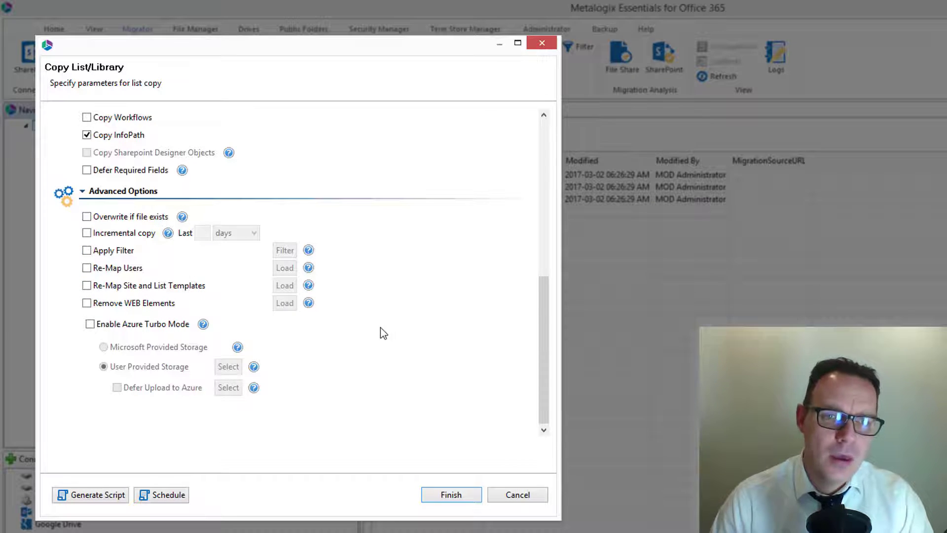
Step: Turn off Copy InfoPath and Copy List Permissions in the list copy options and run the library copy
drag(541, 347, 547, 240)
click(124, 317)
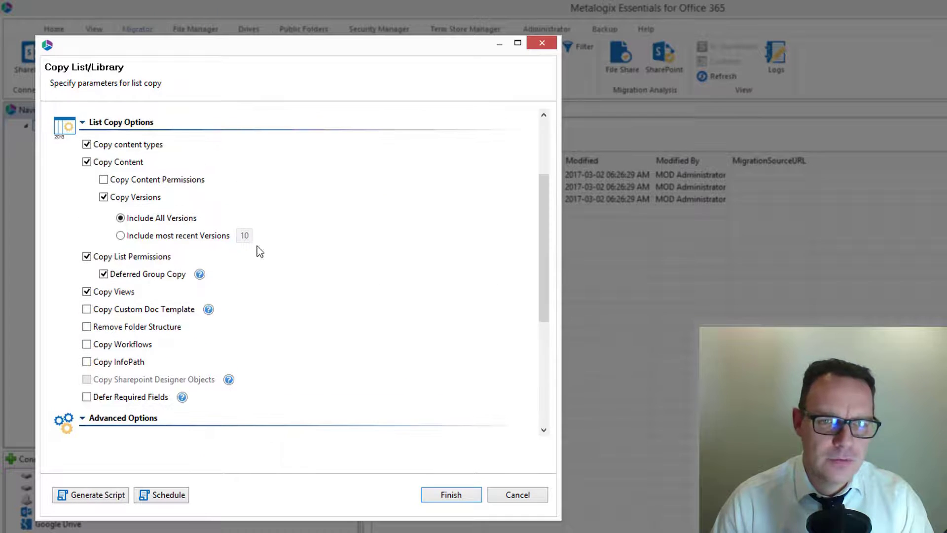
click(87, 257)
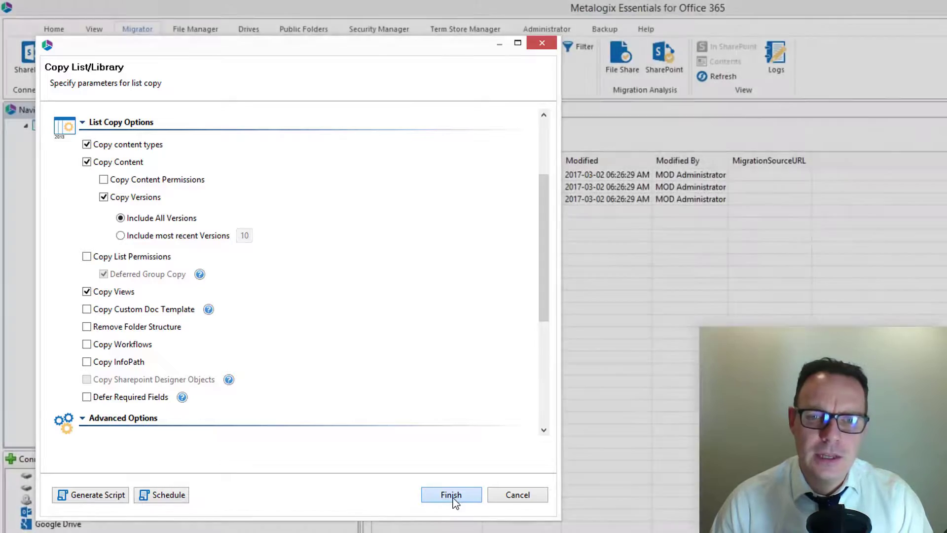
click(451, 495)
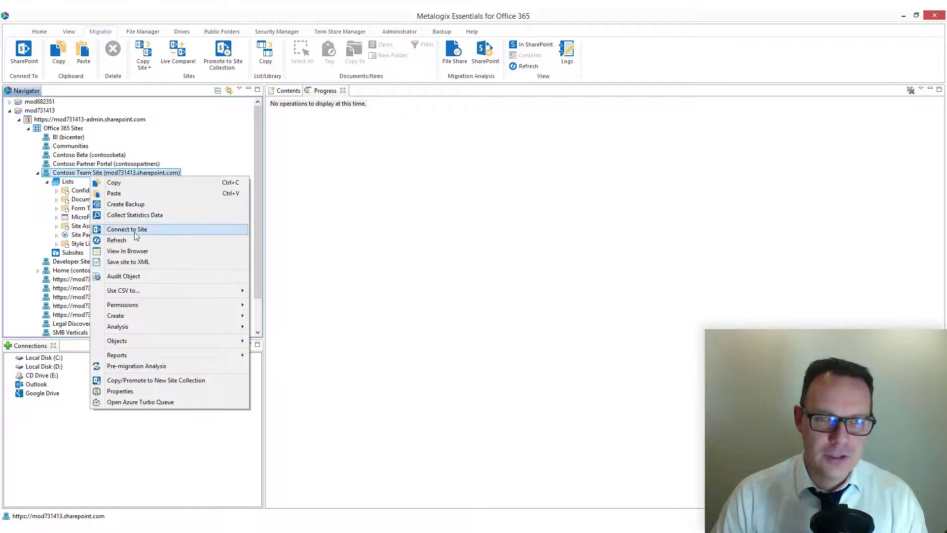
Step: Refresh the Contoso Team Site and view its Confidential Documents library in the browser
click(138, 243)
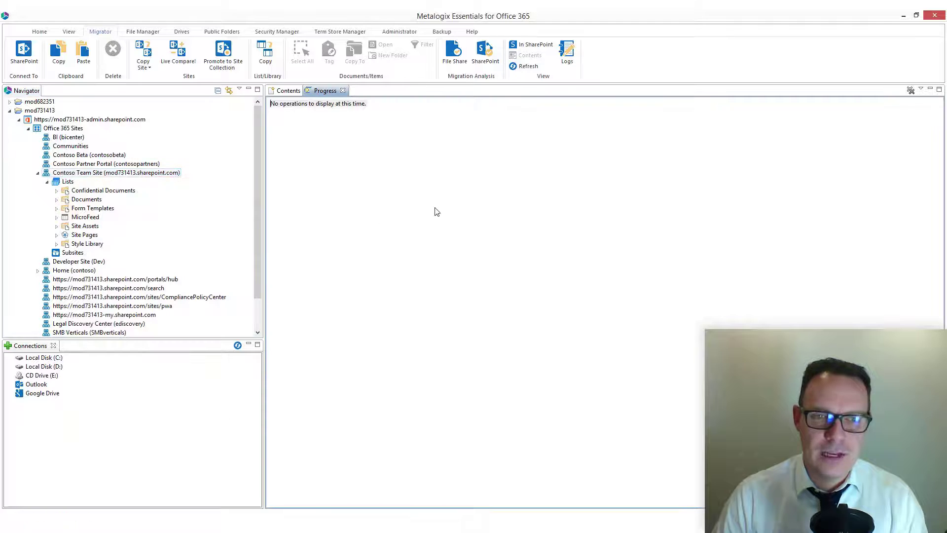
click(95, 192)
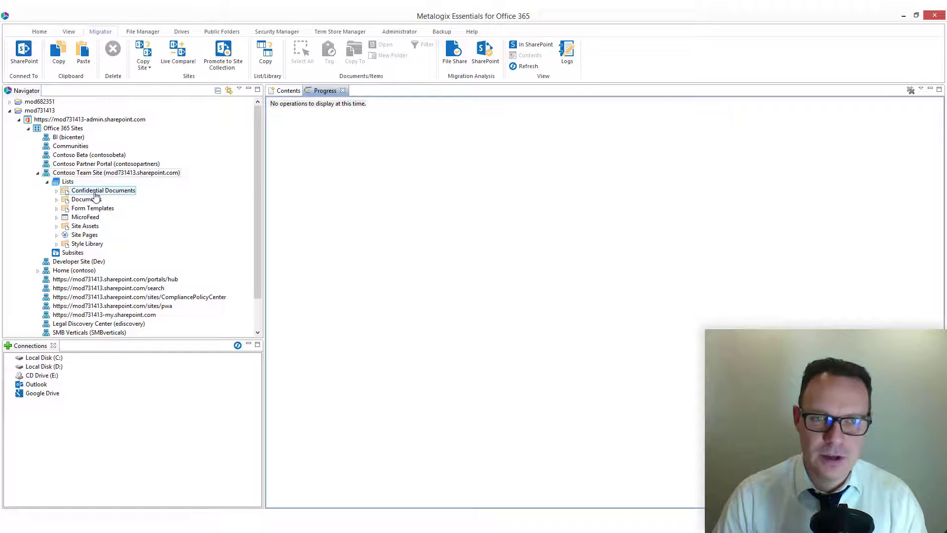
right_click(96, 196)
click(195, 253)
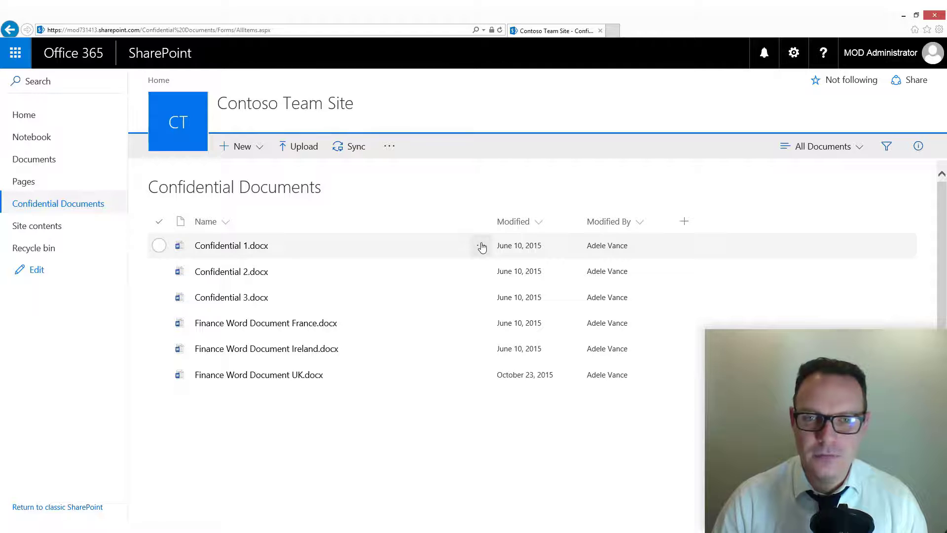
Step: Show the details of Confidential 1.docx, review its properties and recent activity, and deselect the document
click(482, 247)
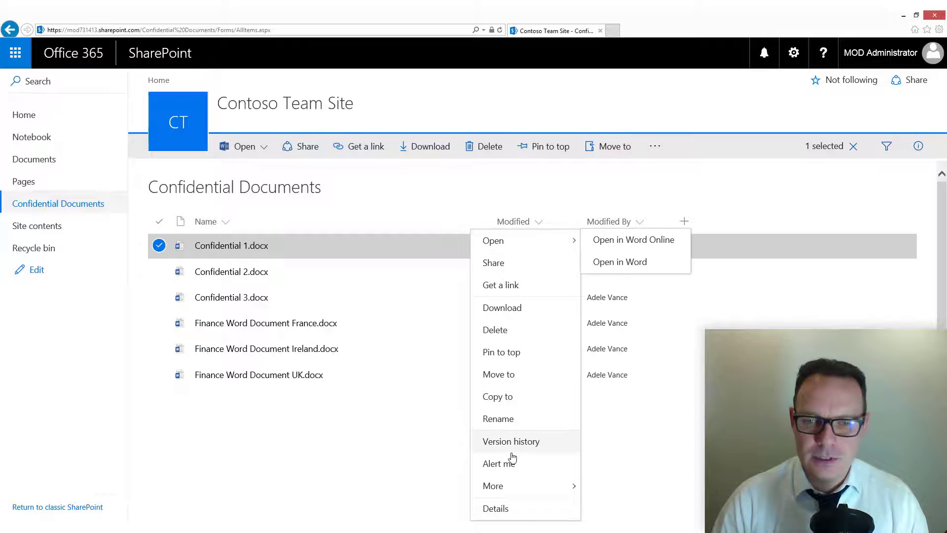
click(509, 508)
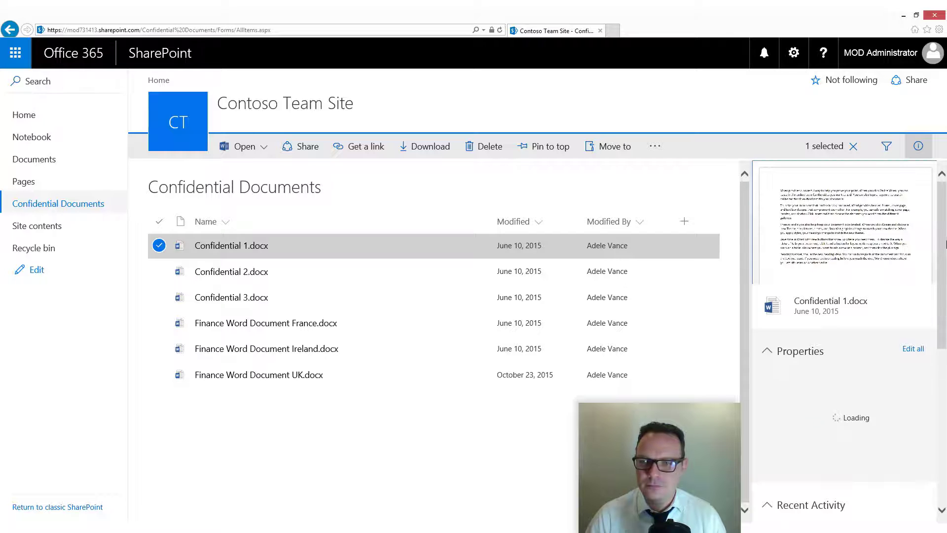
drag(944, 234, 945, 274)
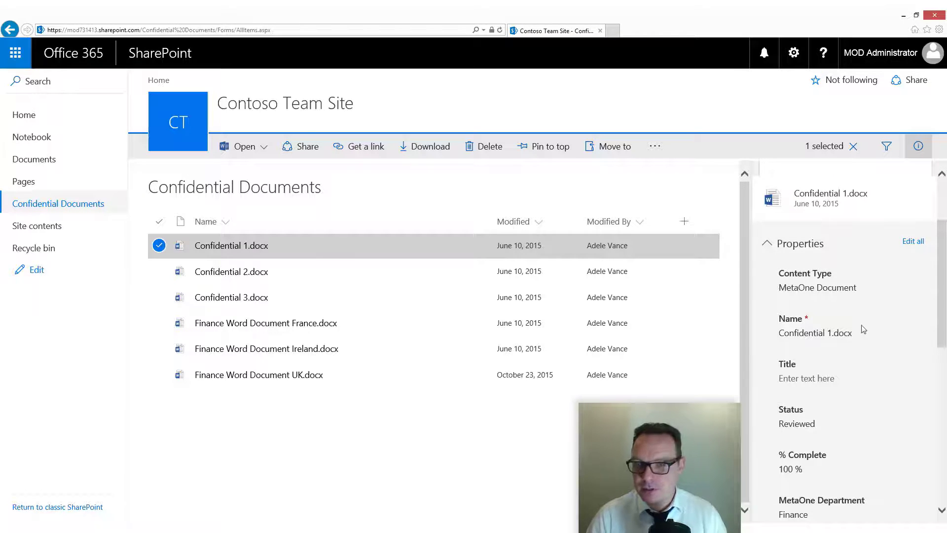
scroll(944, 304, down, 3)
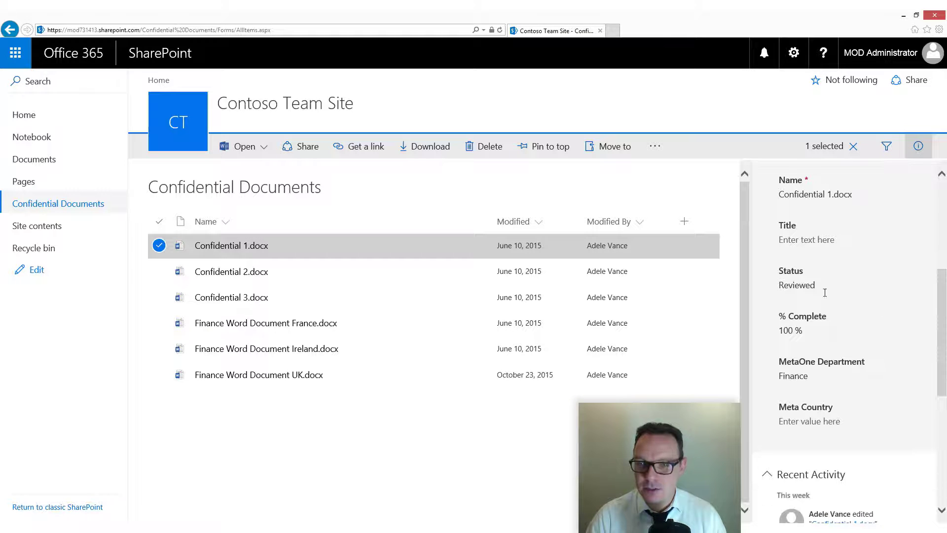
scroll(809, 396, down, 2)
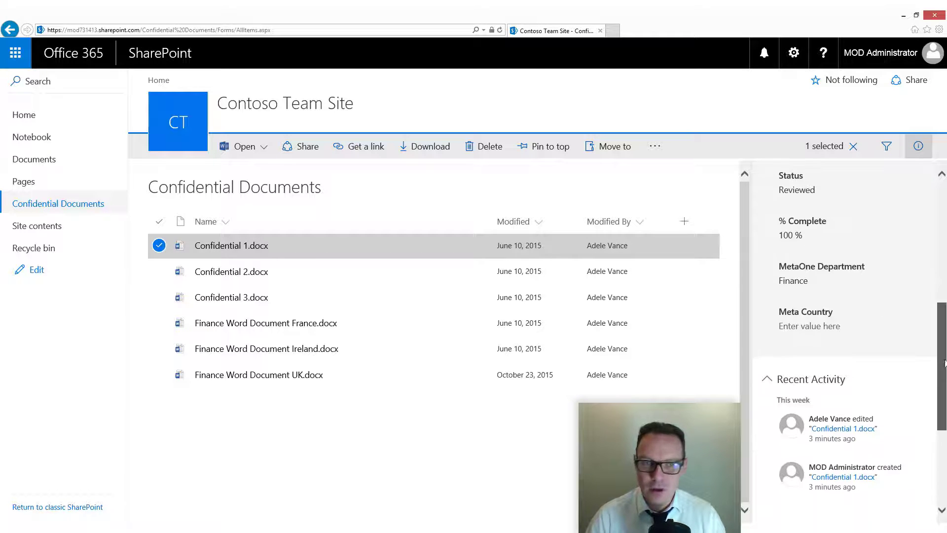
click(401, 460)
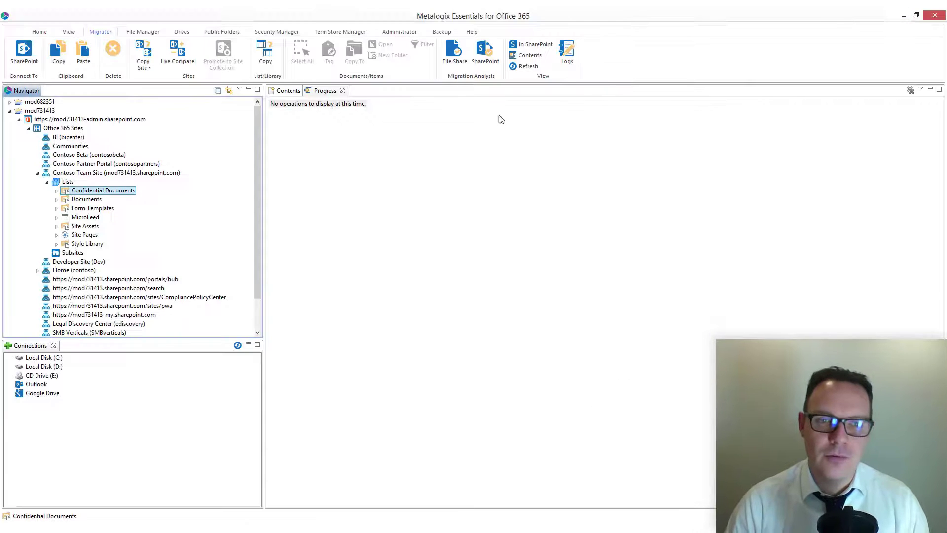
Step: Switch back to Metalogix Essentials and copy the Finance subsite of MetaOne's Departments site in the mod682351 tenant
click(46, 182)
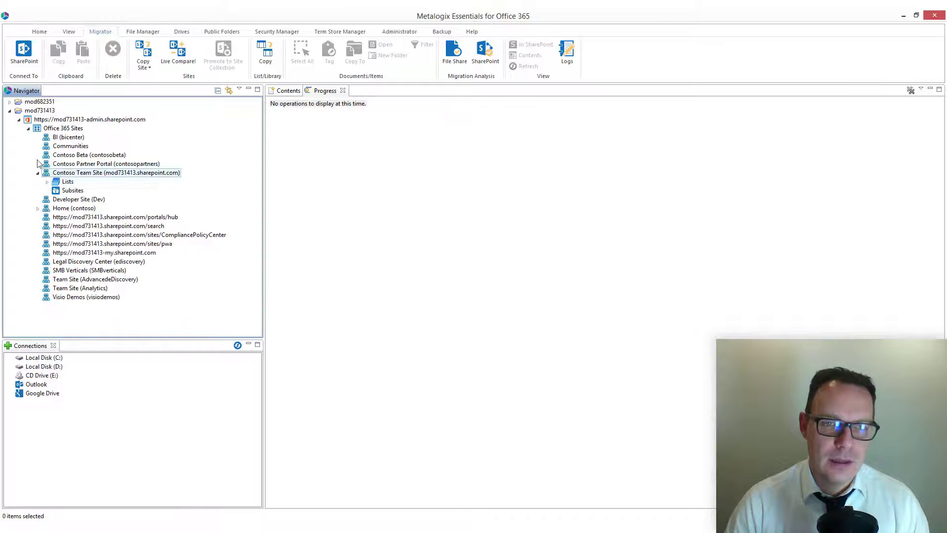
click(18, 112)
click(9, 110)
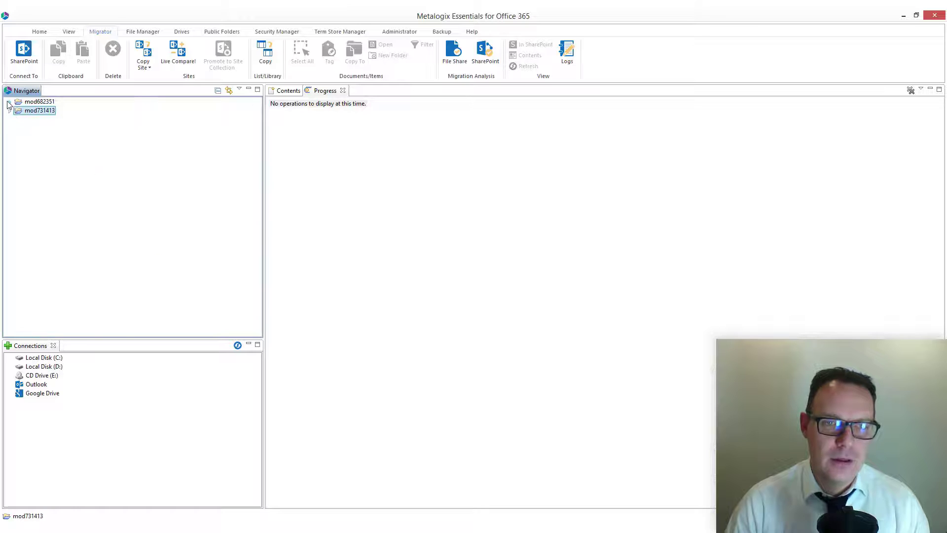
click(10, 101)
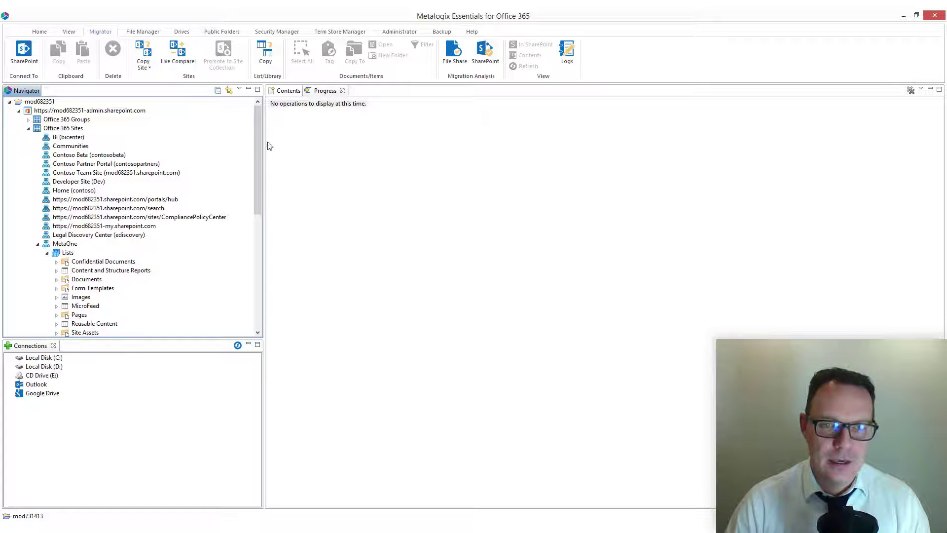
drag(262, 139, 236, 246)
right_click(100, 244)
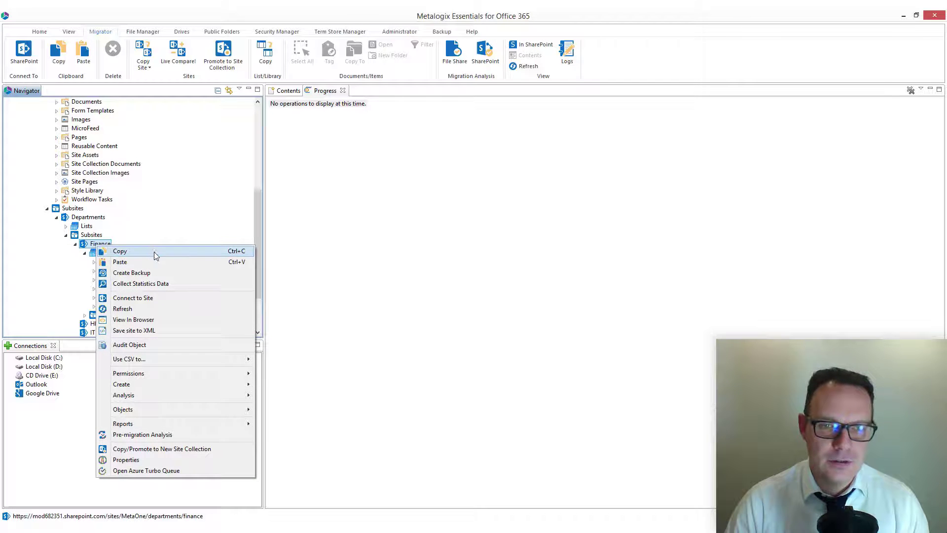
click(155, 254)
click(578, 281)
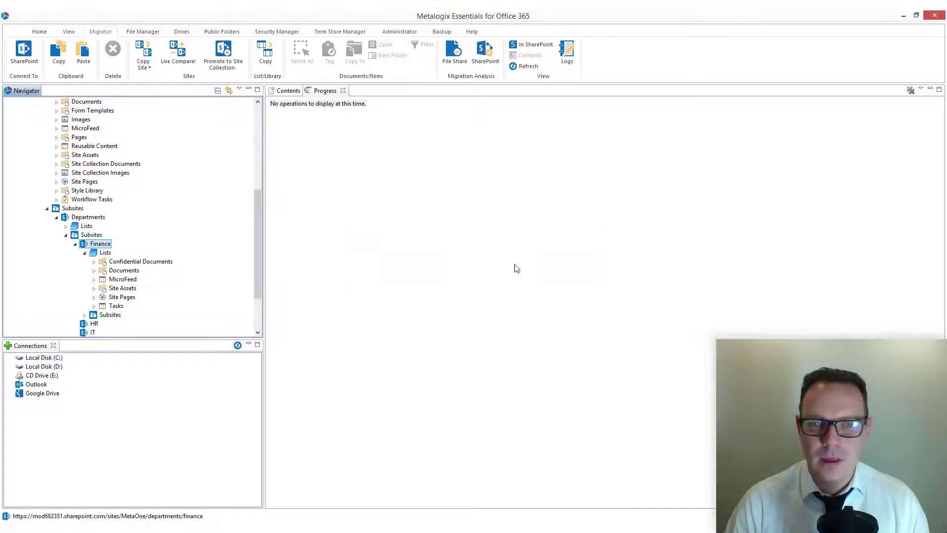
Step: Paste the Finance site onto the Contoso Team Site in the mod731413 tenant, using the Copy Site to New Site type
drag(258, 200, 271, 117)
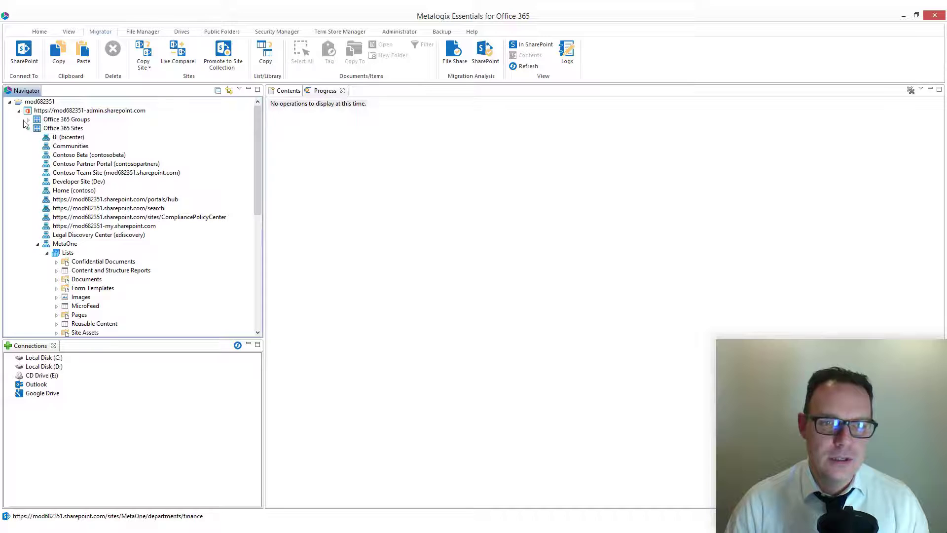
click(10, 101)
click(10, 111)
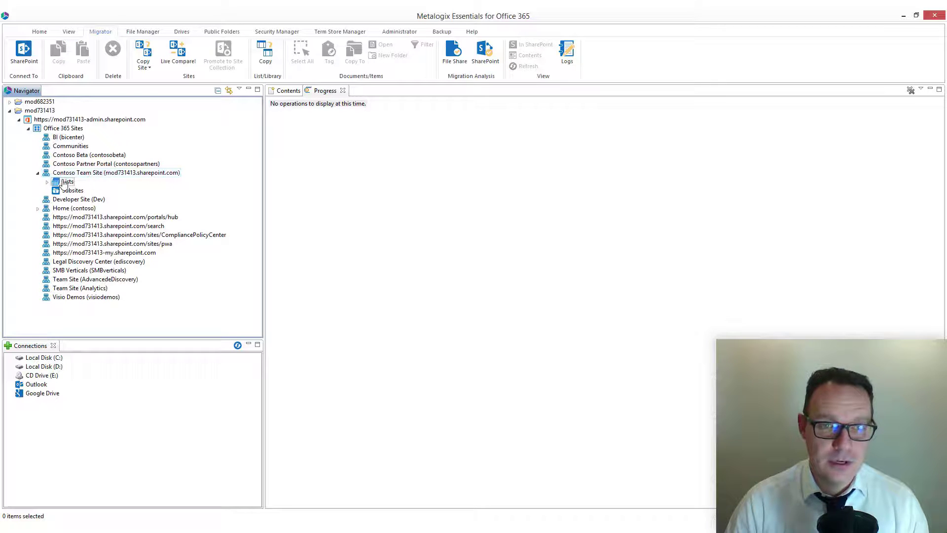
right_click(78, 173)
click(110, 189)
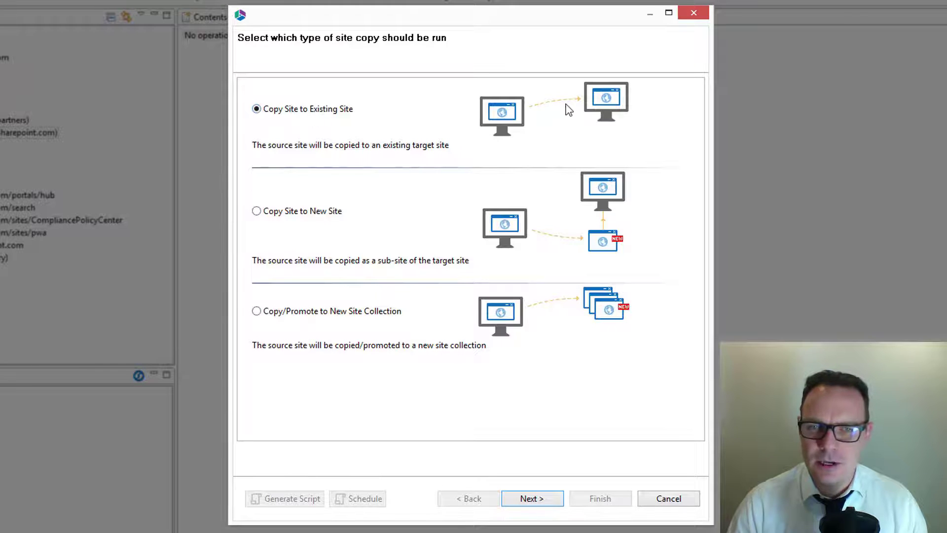
click(293, 215)
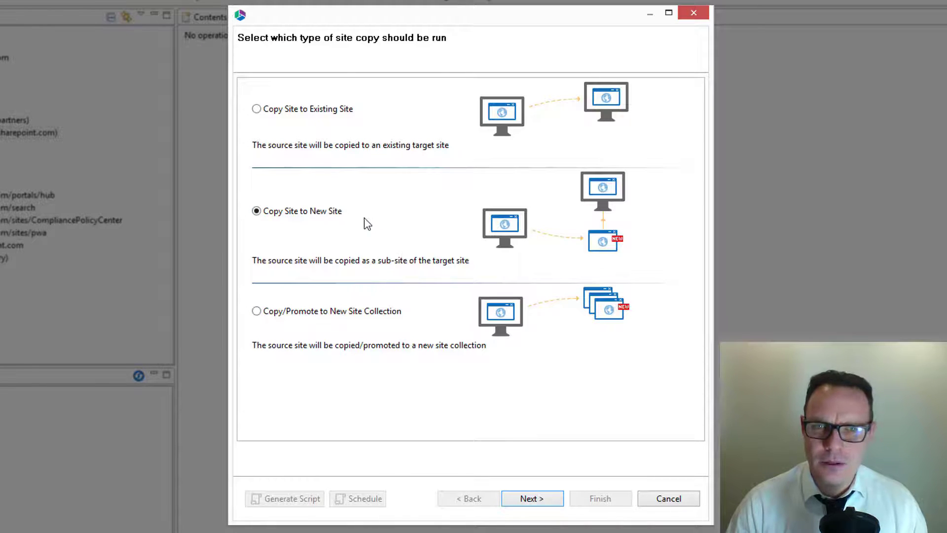
click(541, 499)
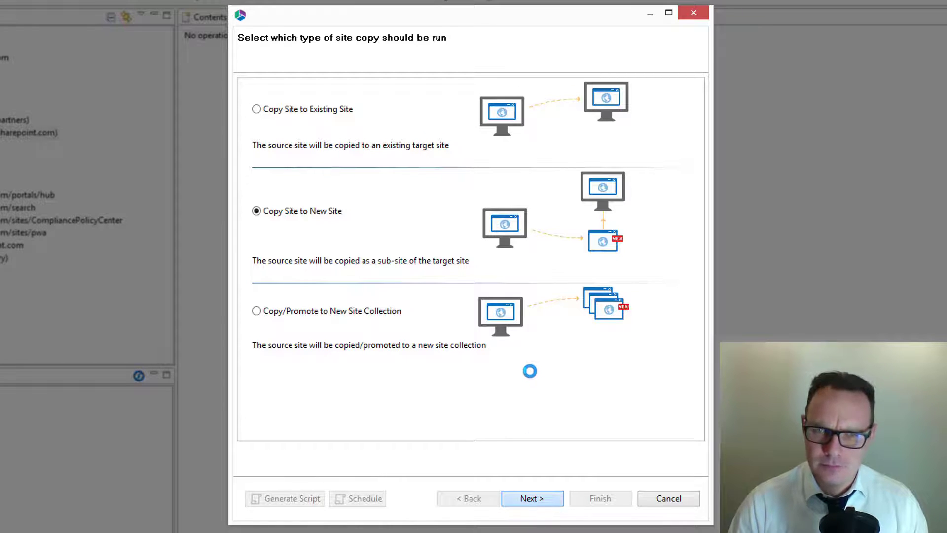
Step: Examine the site copy, list copy, advanced, and look and feel options for the Finance site copy
click(323, 195)
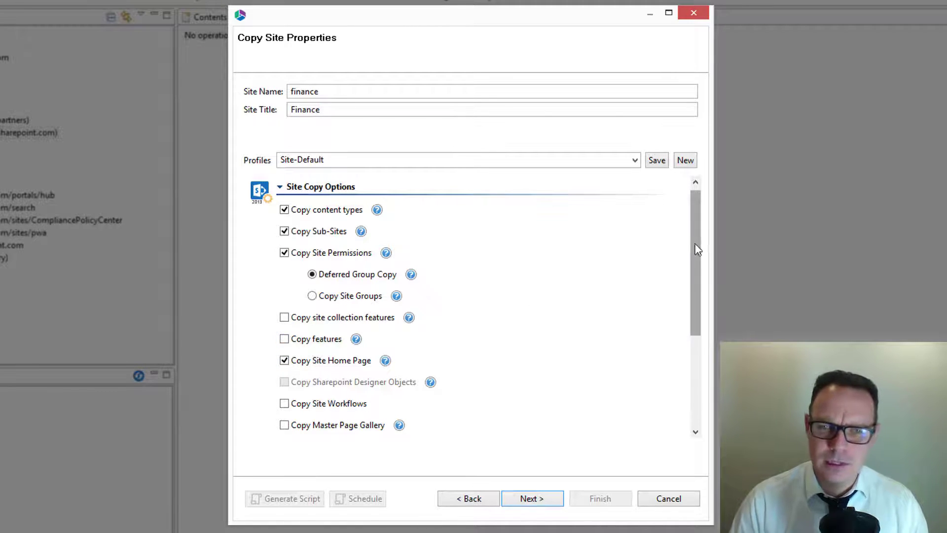
drag(694, 249, 674, 313)
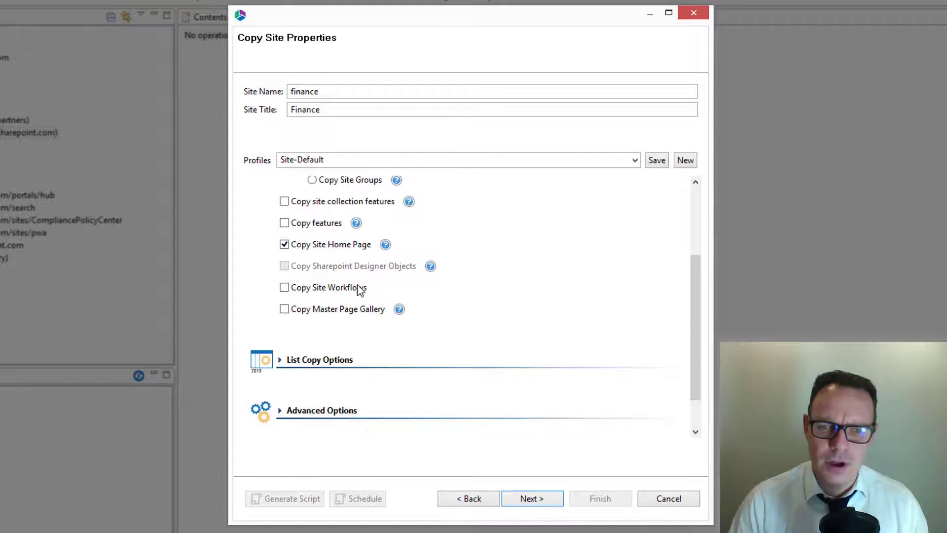
click(330, 360)
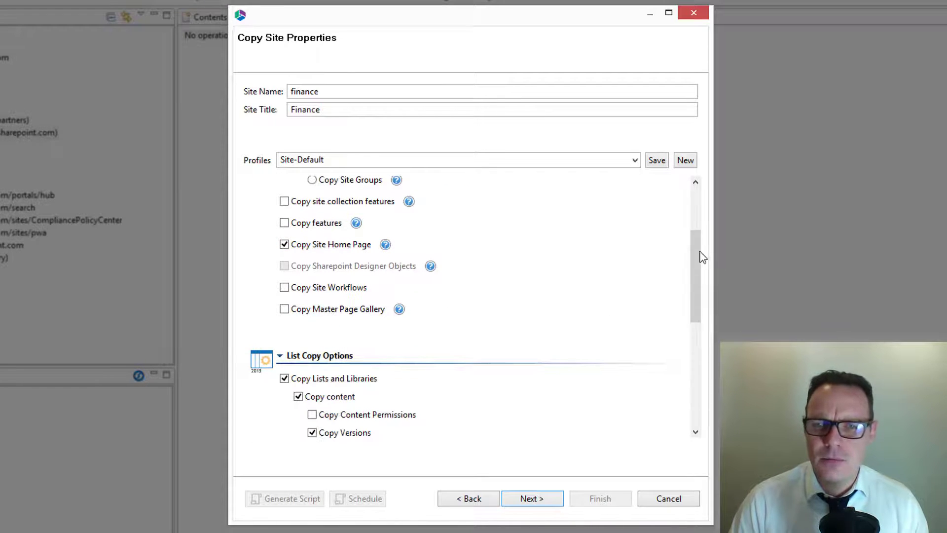
drag(700, 252, 687, 311)
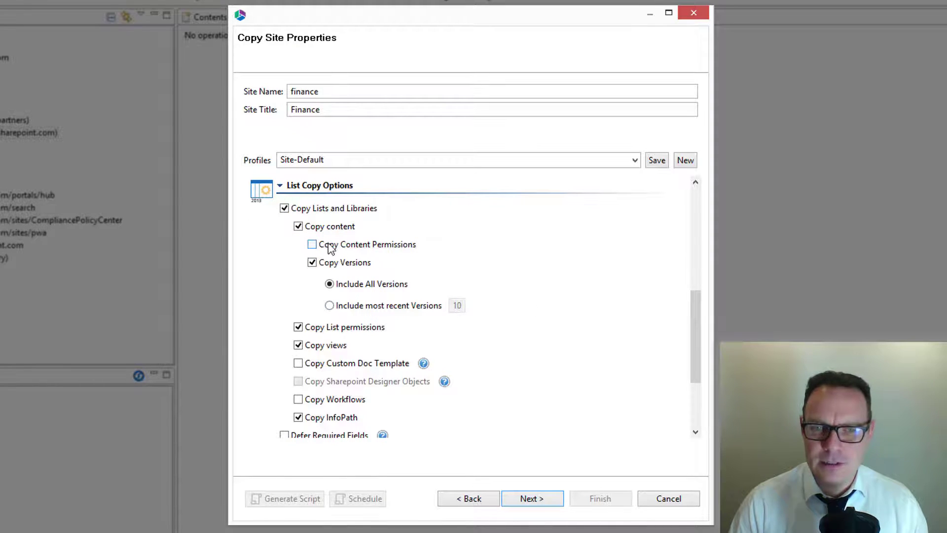
drag(698, 310, 705, 401)
click(346, 365)
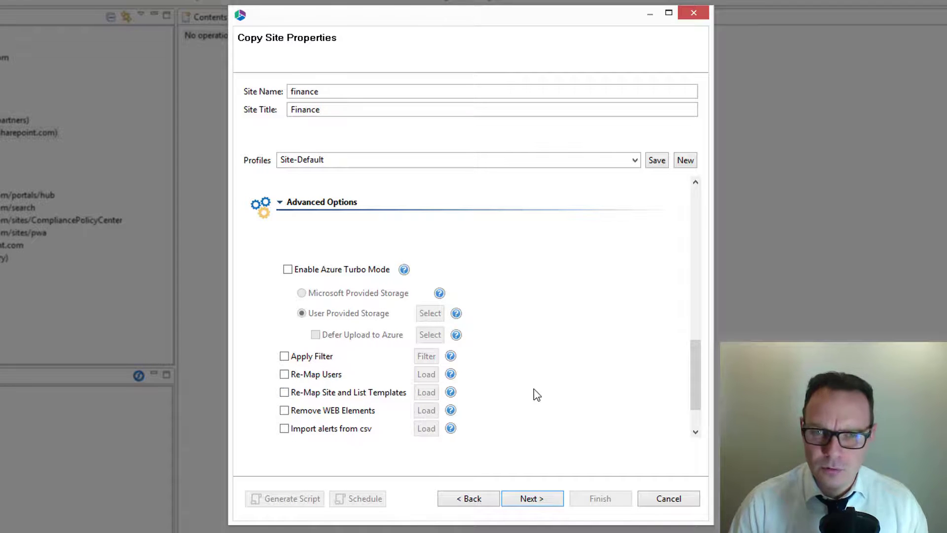
drag(694, 353, 667, 402)
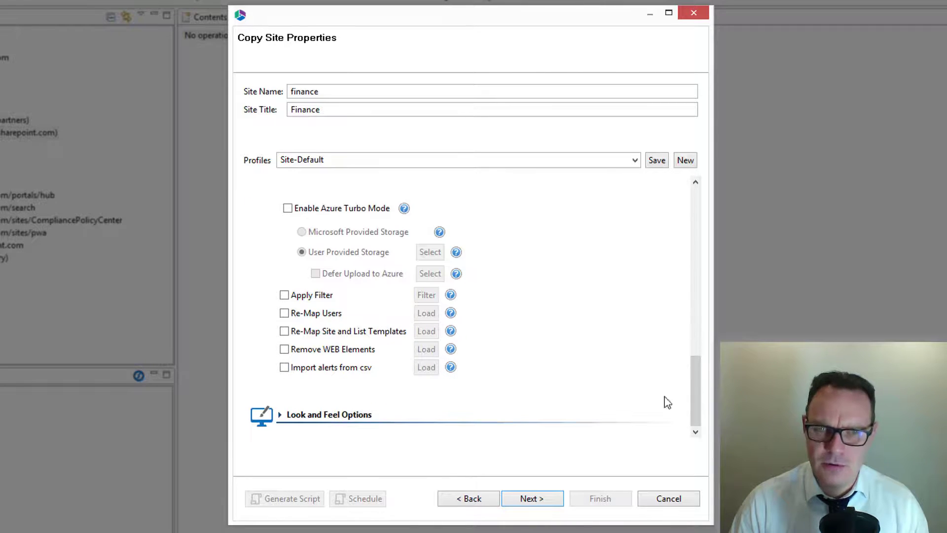
click(316, 417)
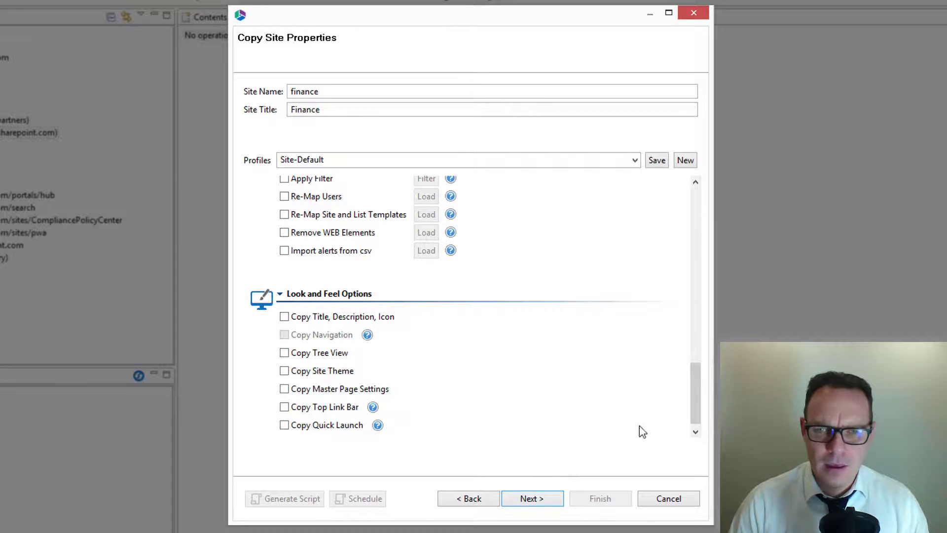
drag(699, 397, 686, 226)
scroll(683, 221, down, 8)
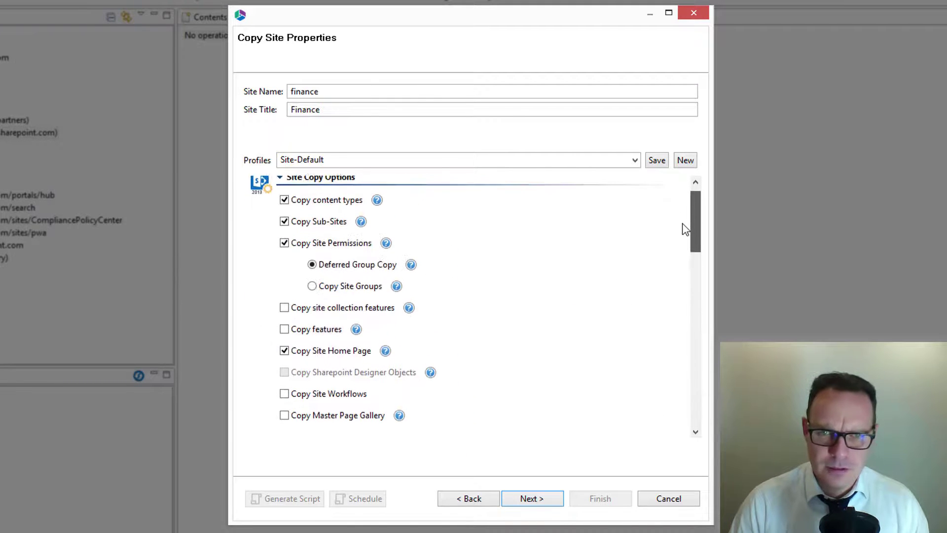
scroll(679, 269, down, 5)
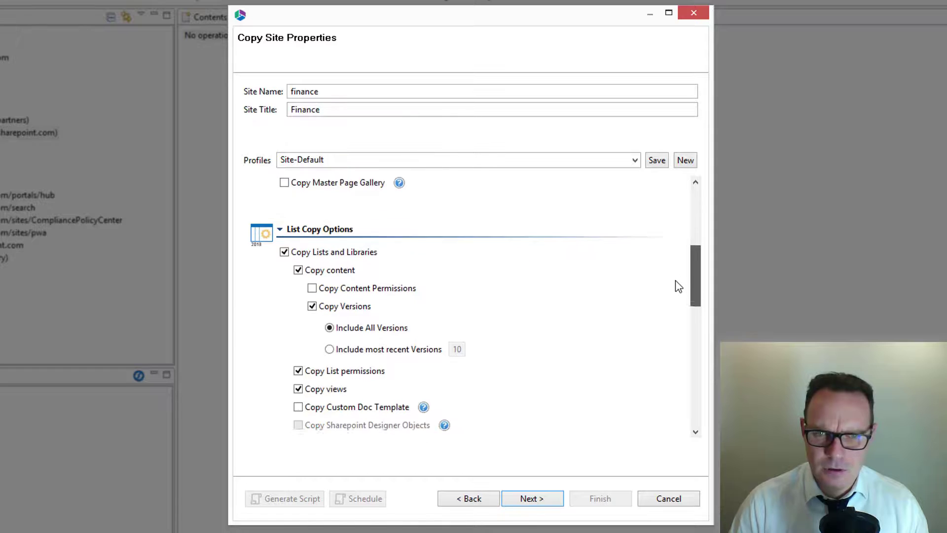
Step: Accept the Finance site copy properties, review the copy summary, and run the site copy
click(535, 498)
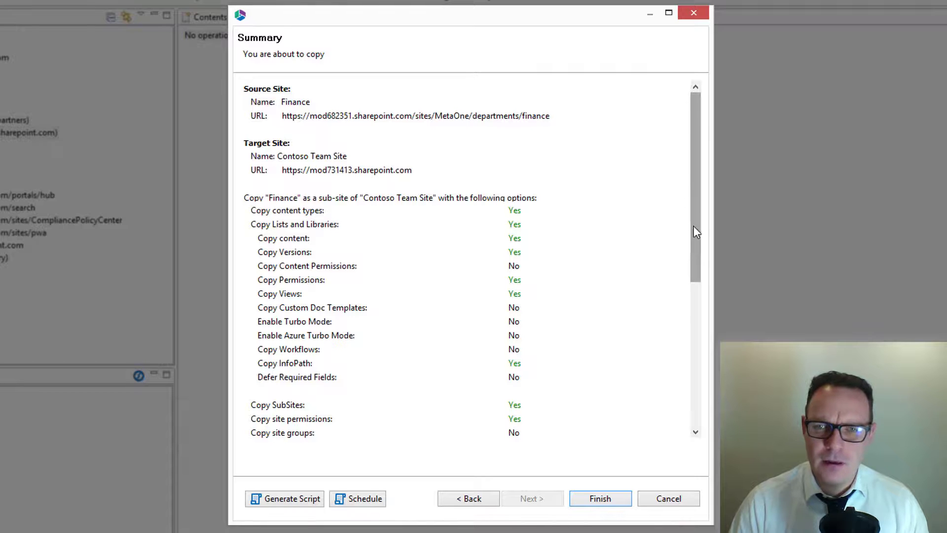
drag(694, 226, 688, 410)
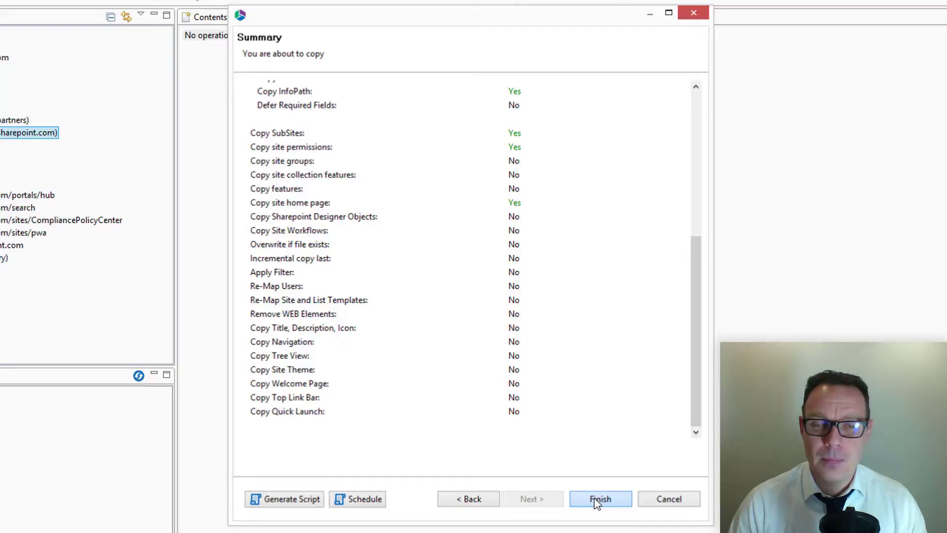
click(597, 499)
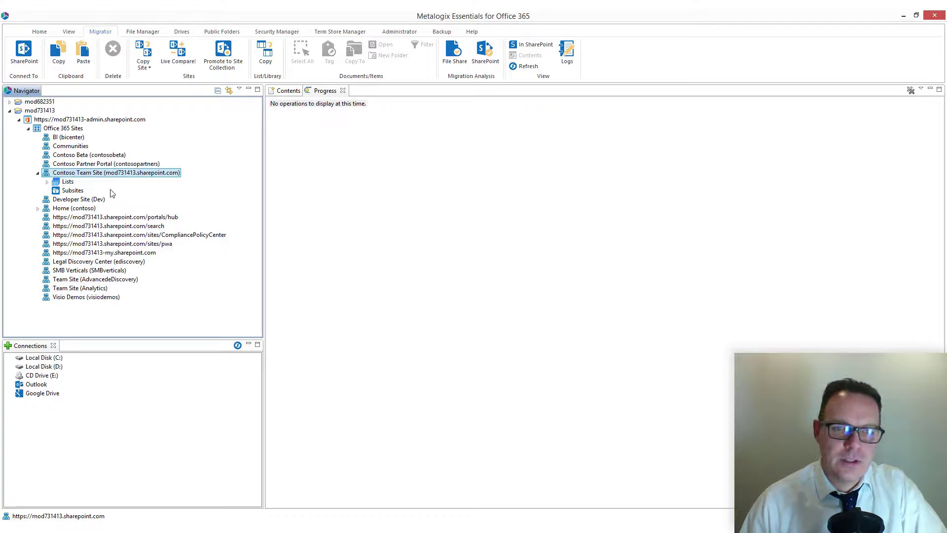
Step: View the Contoso Team Site of mod731413 in the browser and open its Finance subsite from the site contents
right_click(71, 177)
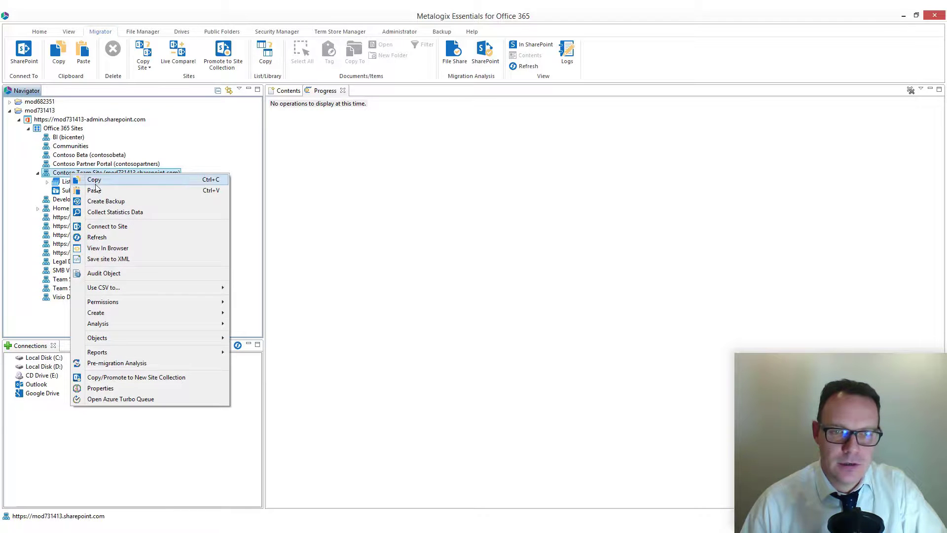
click(148, 248)
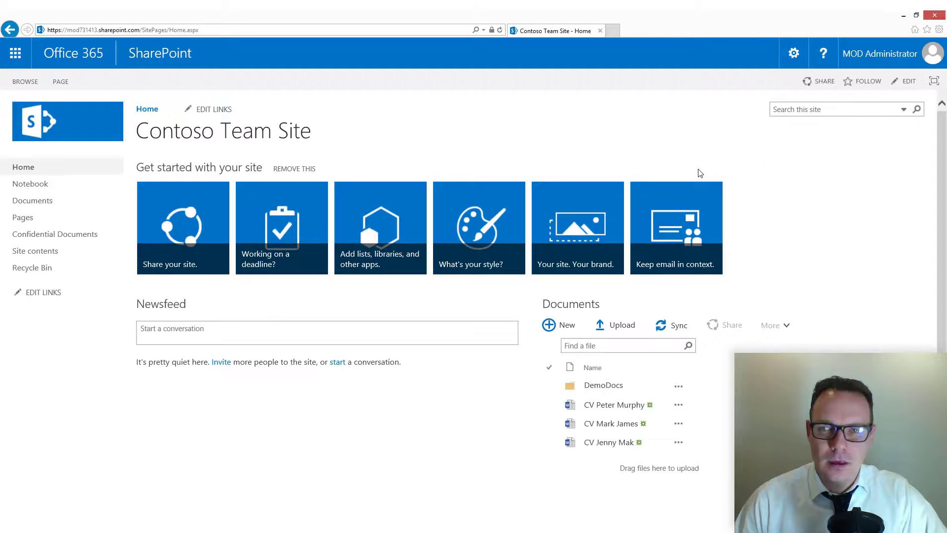
click(793, 54)
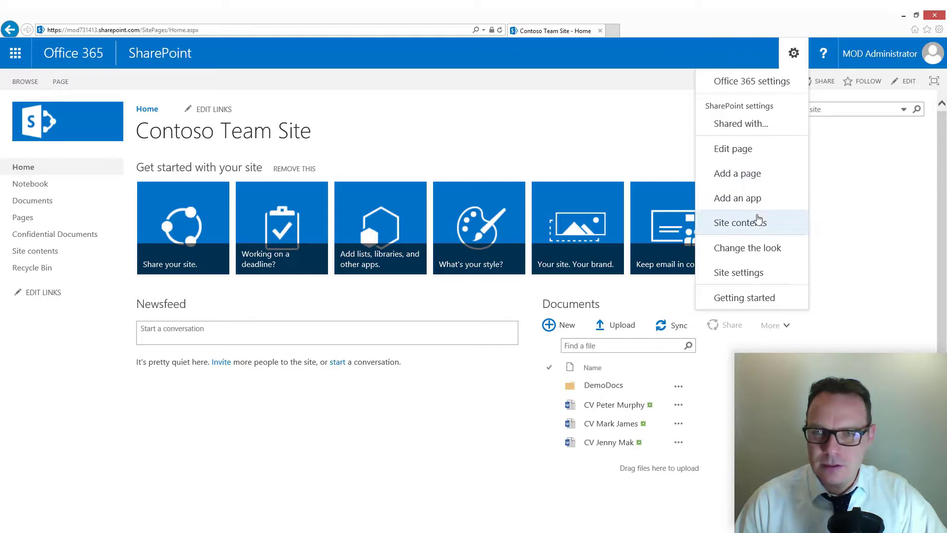
click(756, 222)
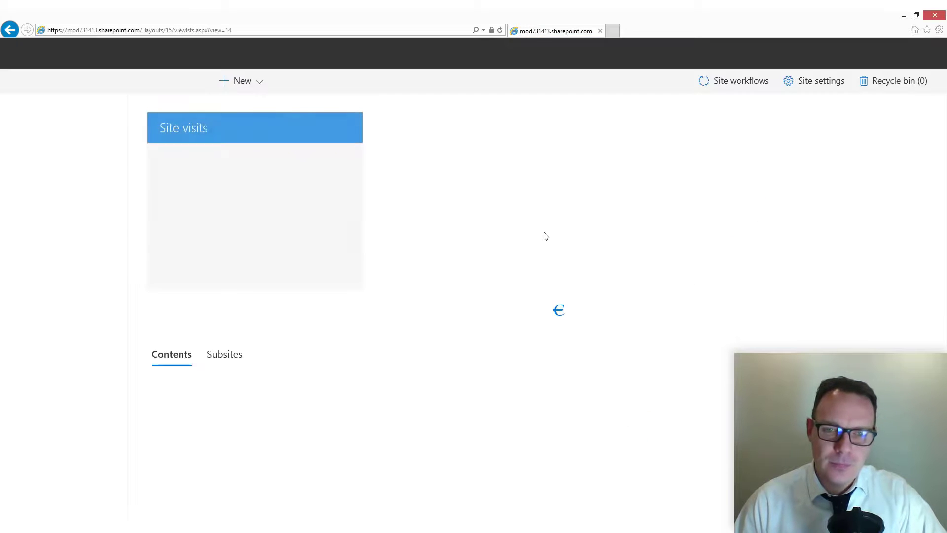
click(221, 395)
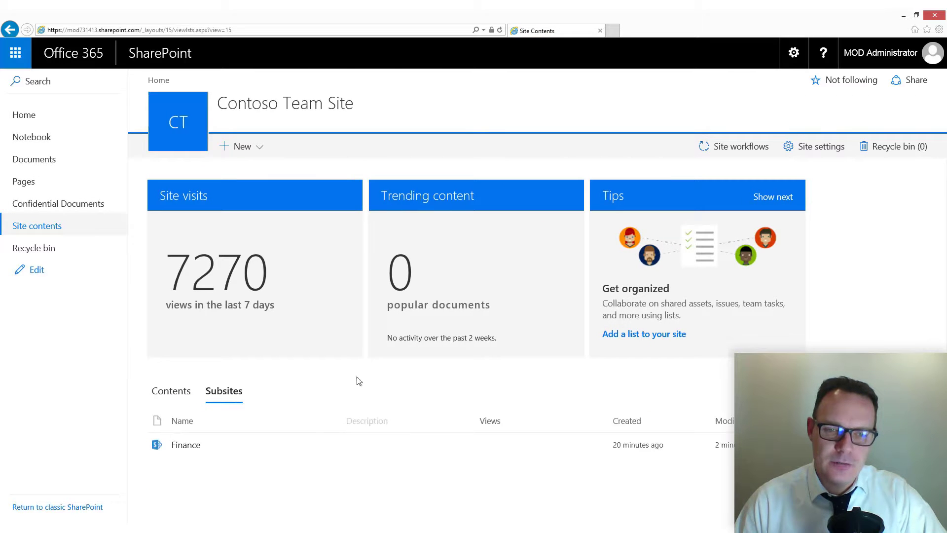
click(186, 448)
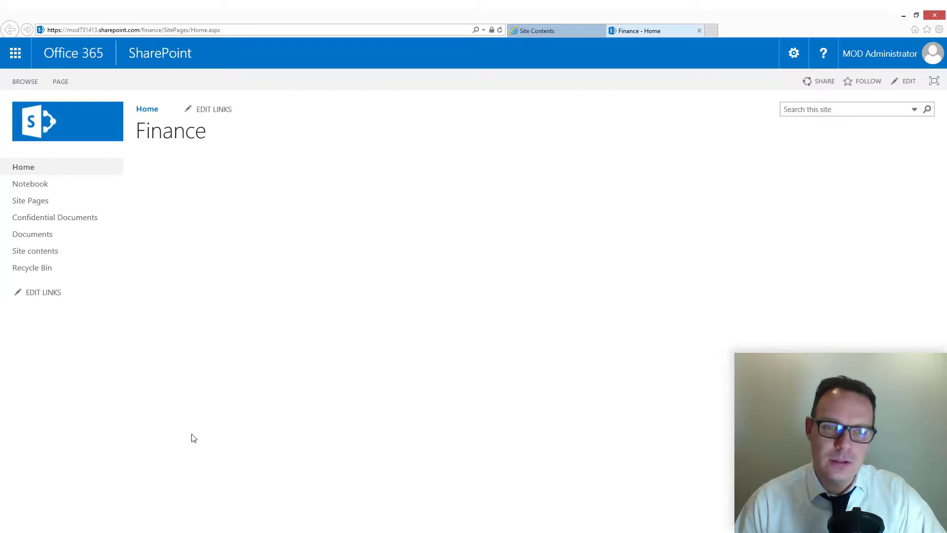
Step: Open the Finance site's Confidential Documents library and examine the detailed properties of Finance Word Document France.docx
click(48, 223)
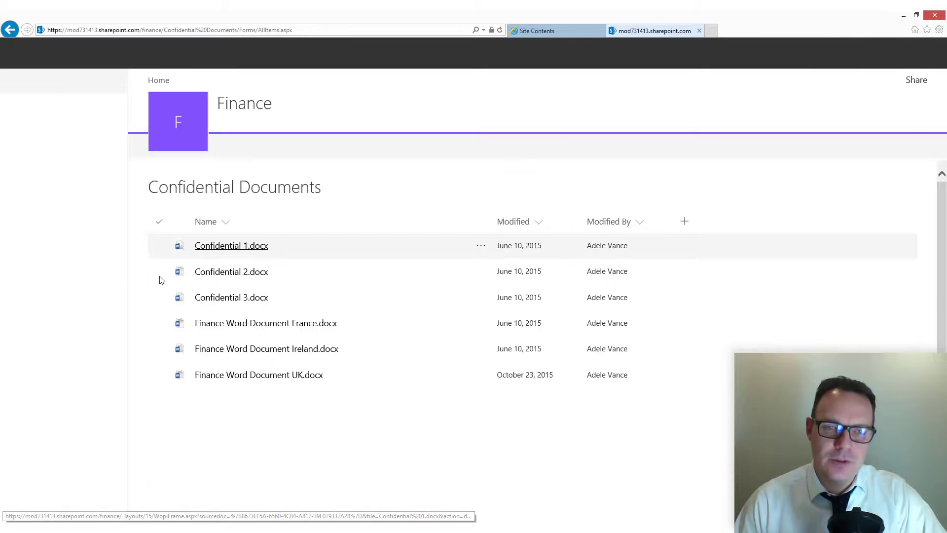
click(159, 325)
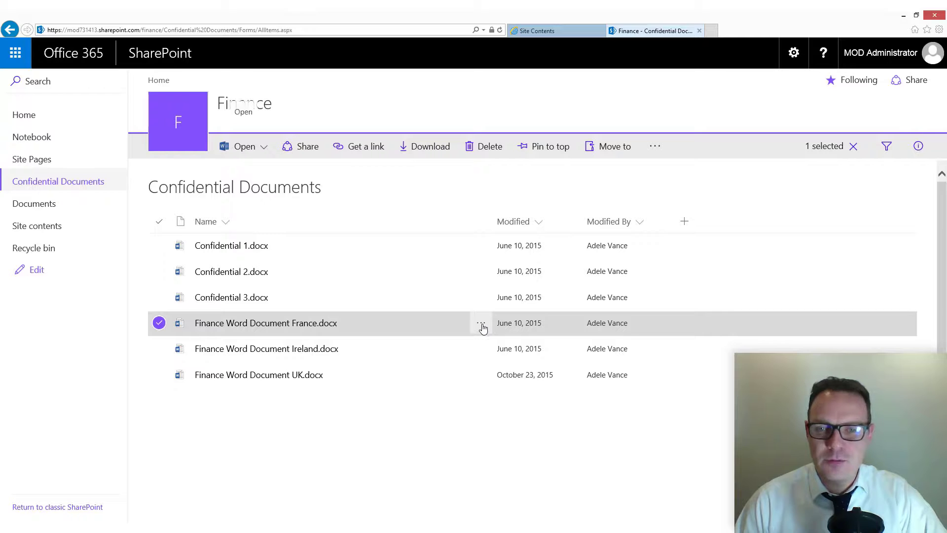
click(482, 327)
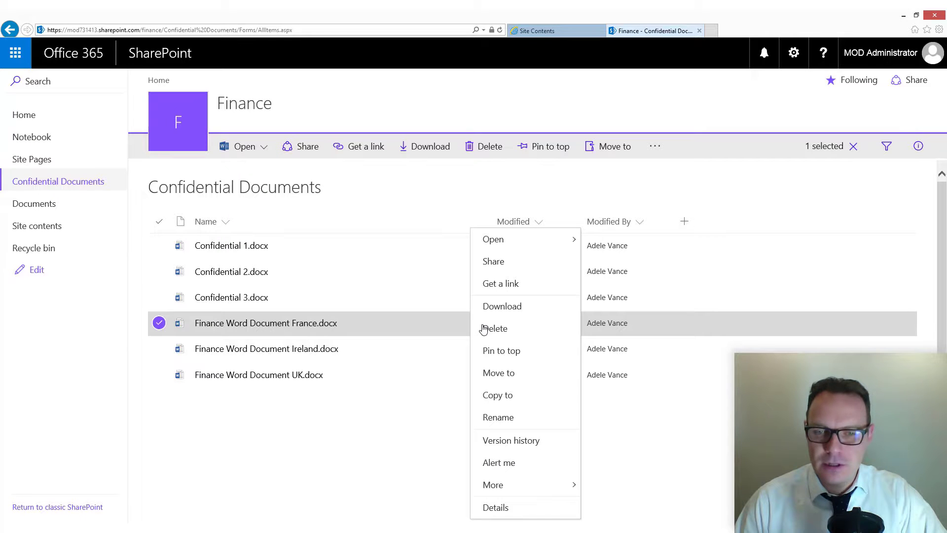
click(499, 506)
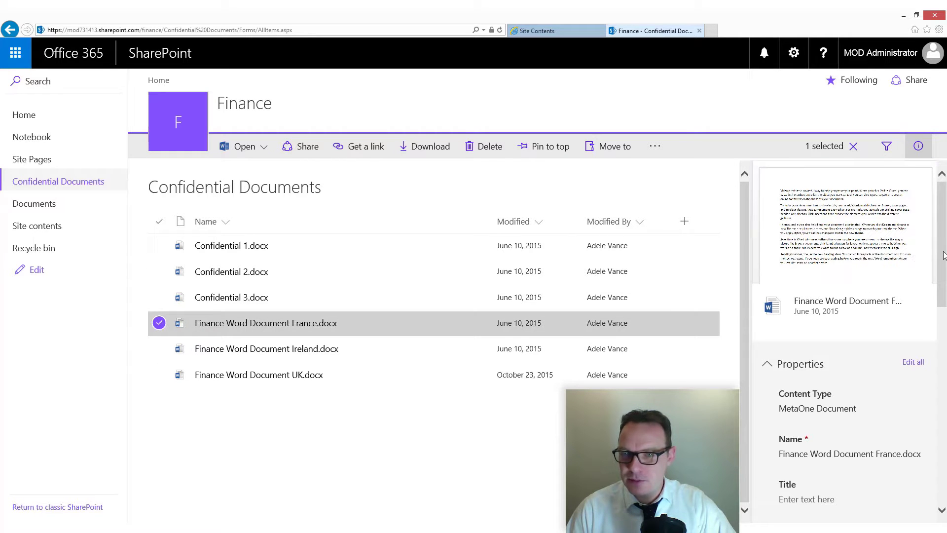
scroll(868, 306, down, 1)
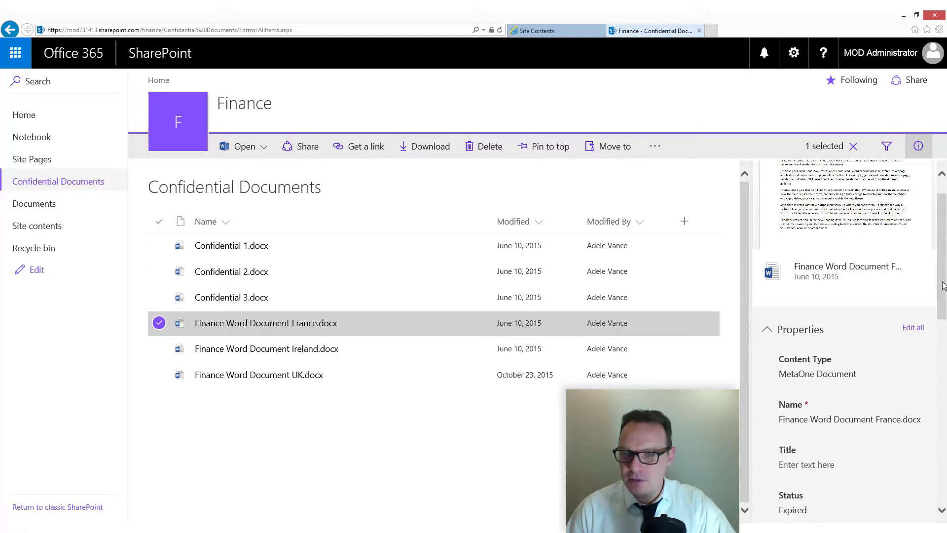
drag(943, 285, 944, 317)
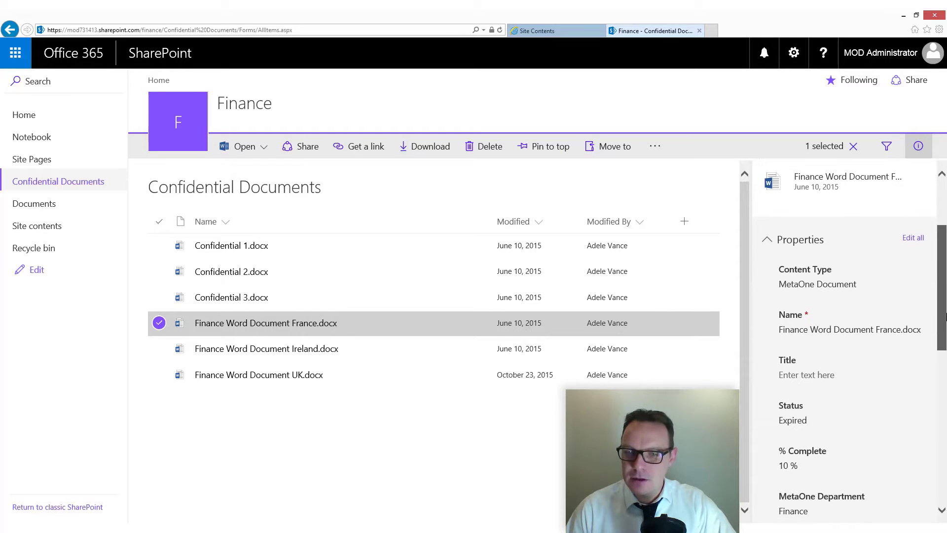